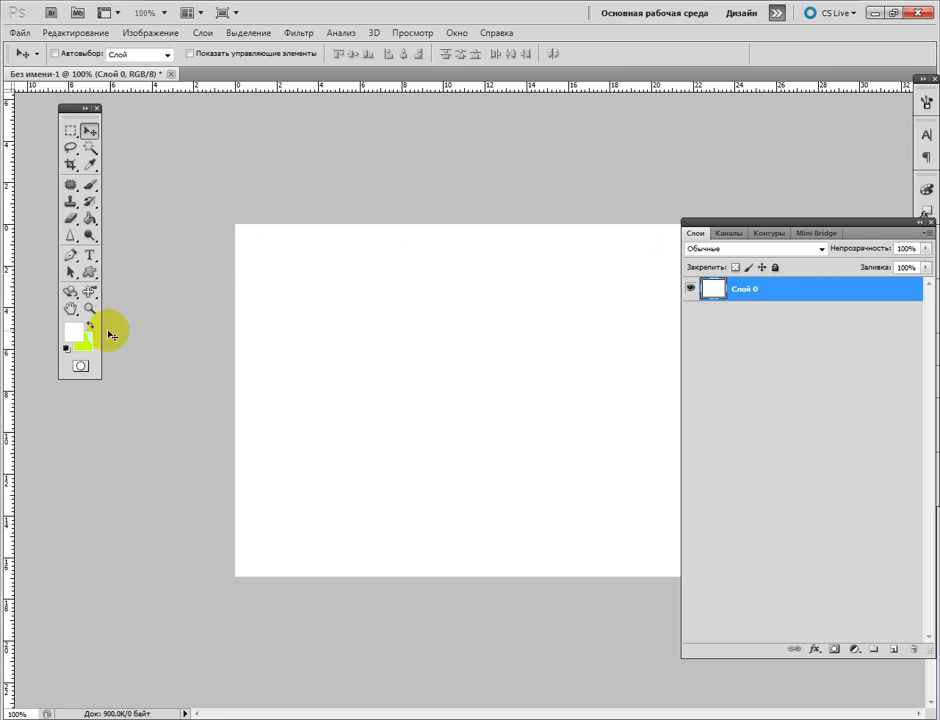
- Set the foreground colour to yellow-green d2ff00 and fill the whole layer with it using the Paint Bucket
{"action": "left_click", "coordinate": [75, 335]}
{"action": "mouse_move", "coordinate": [804, 466]}
{"action": "left_mouse_down"}
{"action": "mouse_move", "coordinate": [805, 446]}
{"action": "mouse_move", "coordinate": [803, 462]}
{"action": "left_mouse_up"}
{"action": "mouse_move", "coordinate": [757, 352]}
{"action": "left_mouse_down"}
{"action": "mouse_move", "coordinate": [770, 323]}
{"action": "mouse_move", "coordinate": [803, 412]}
{"action": "left_mouse_up"}
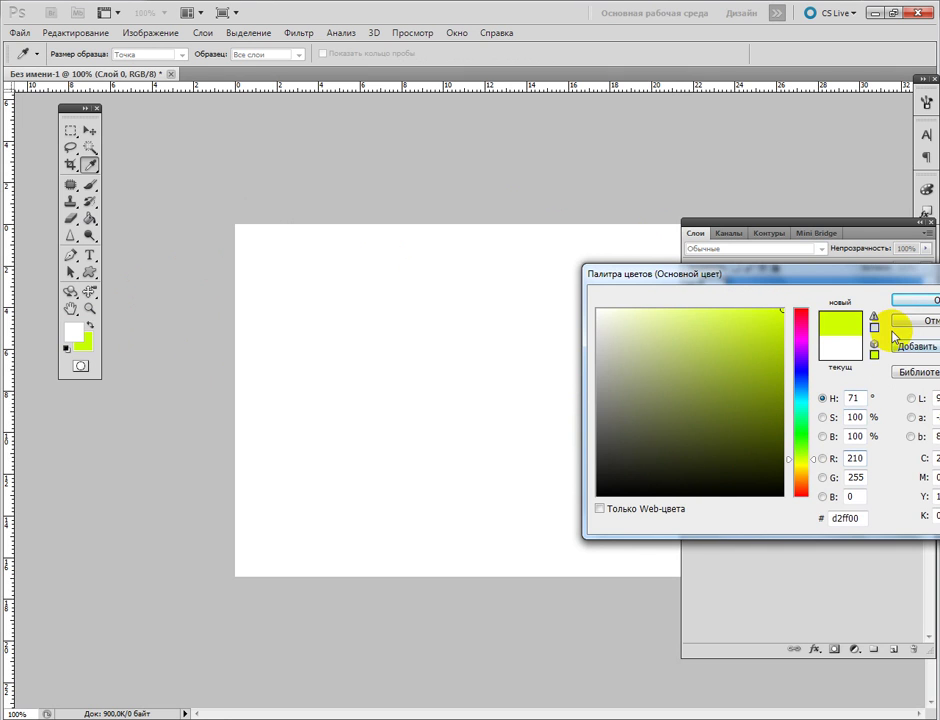
{"action": "left_click", "coordinate": [902, 300]}
{"action": "key", "text": "v"}
{"action": "left_click", "coordinate": [90, 218]}
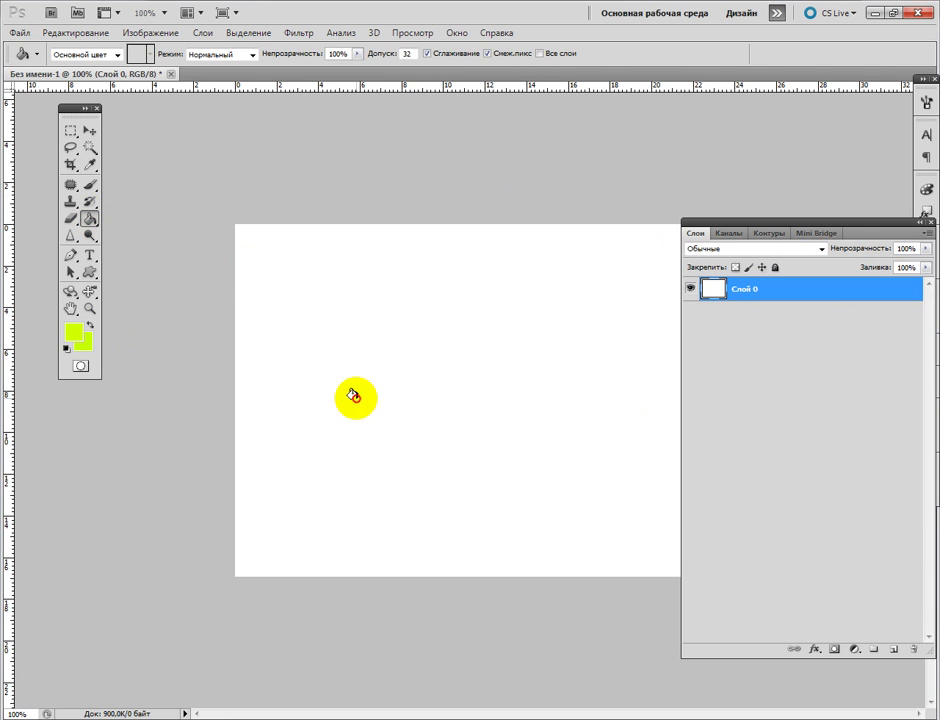
{"action": "left_click", "coordinate": [353, 394]}
- Switch to full screen mode with the main menu and shift the canvas clear of the Layers panel
{"action": "left_click", "coordinate": [236, 13]}
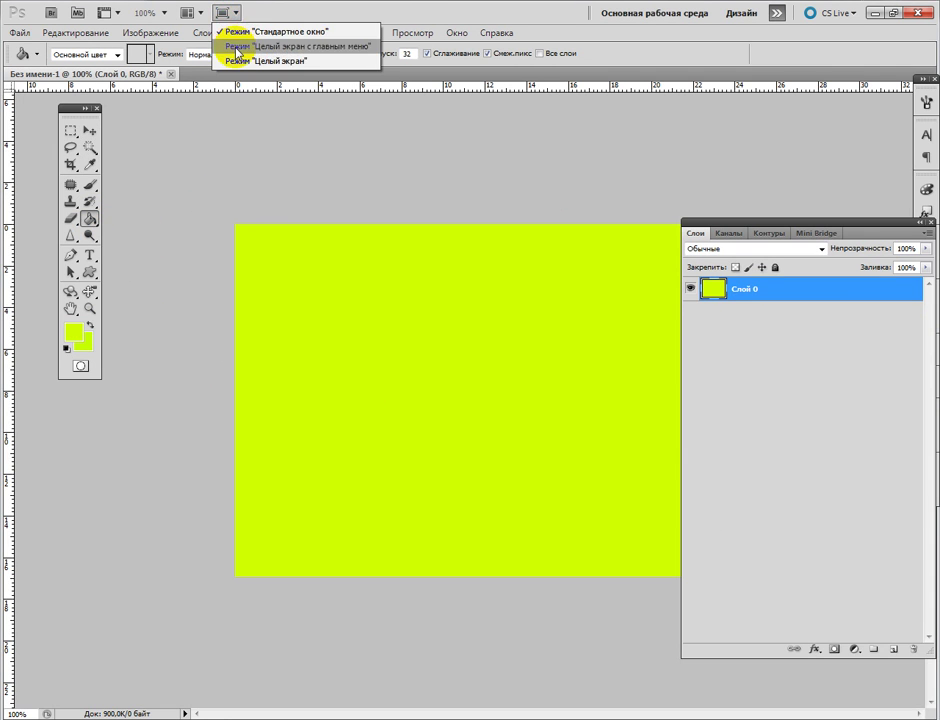
{"action": "left_click", "coordinate": [240, 46]}
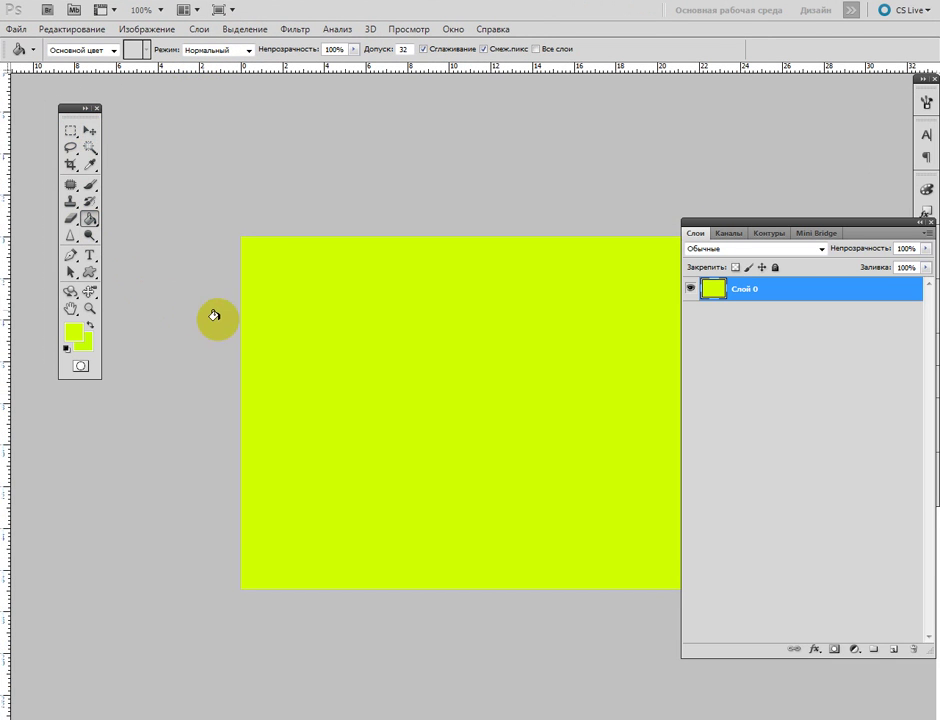
{"action": "mouse_move", "coordinate": [346, 350]}
{"action": "left_mouse_down"}
{"action": "mouse_move", "coordinate": [252, 224]}
{"action": "mouse_move", "coordinate": [244, 229]}
{"action": "left_mouse_up"}
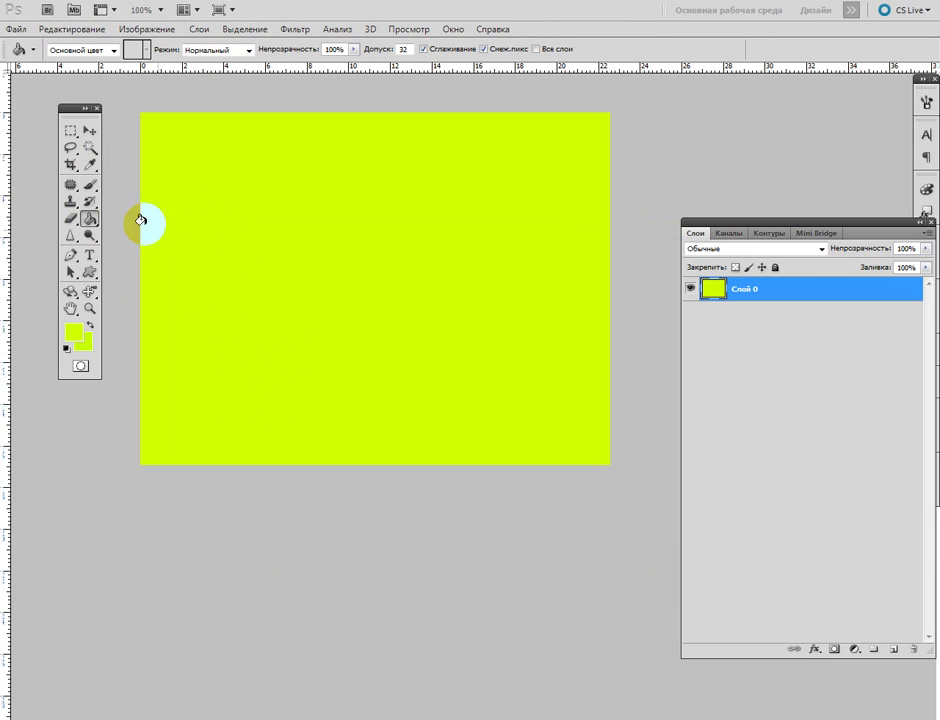
- Activate the Brush tool and display the Color panel
{"action": "left_click", "coordinate": [90, 185]}
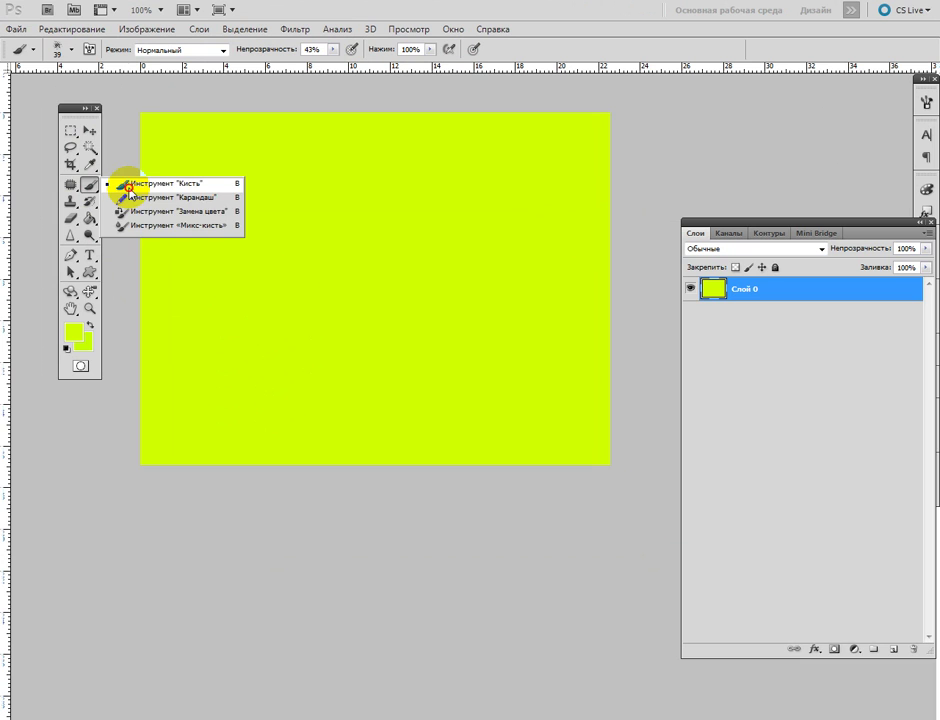
{"action": "left_click", "coordinate": [128, 185]}
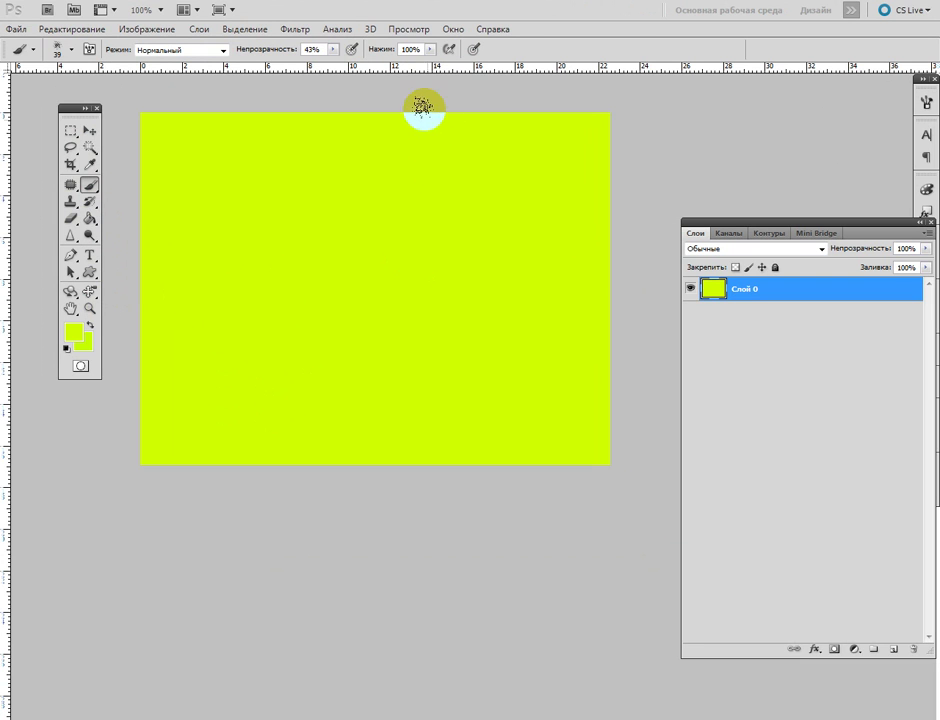
{"action": "left_click", "coordinate": [453, 29]}
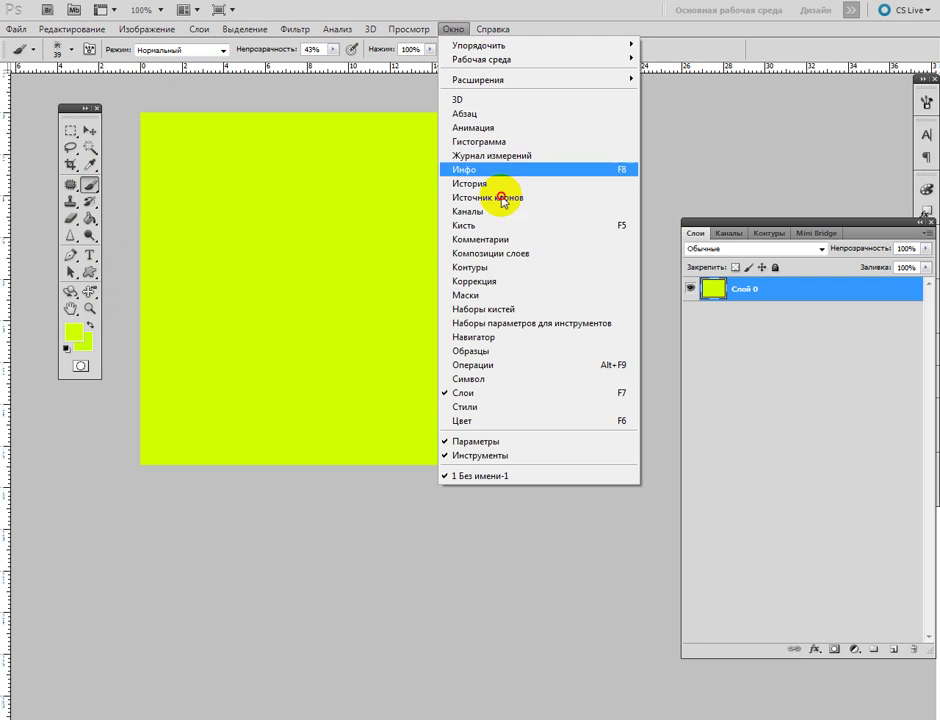
{"action": "left_click", "coordinate": [525, 420]}
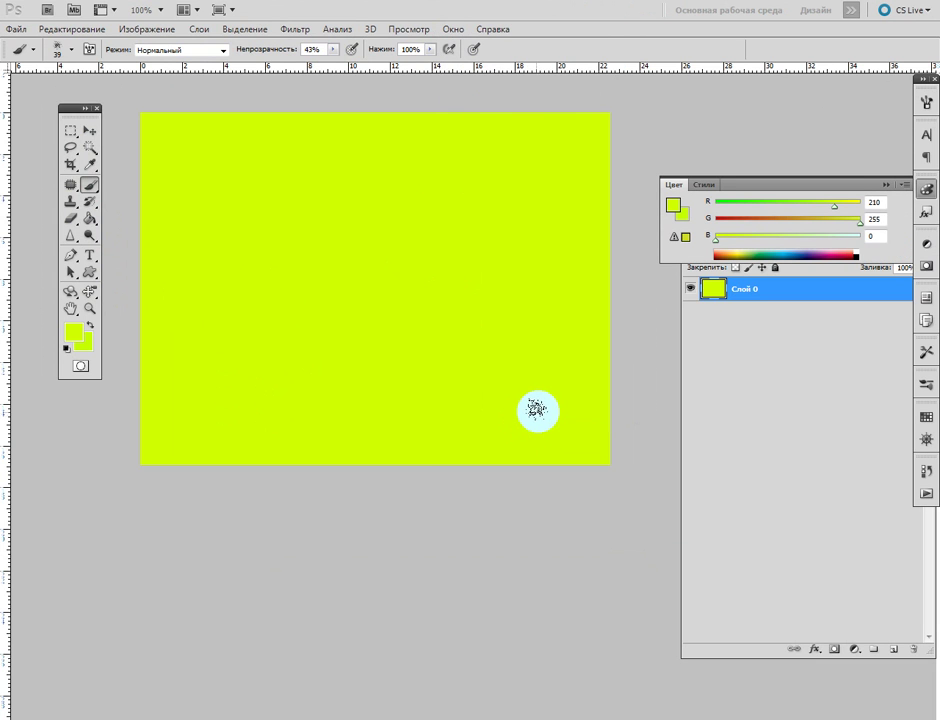
- Set the brush opacity to 29% and paint yellow-orange (RGB 228, 192, 33) strokes across the middle of the canvas
{"action": "left_click", "coordinate": [96, 190]}
{"action": "right_click", "coordinate": [176, 193]}
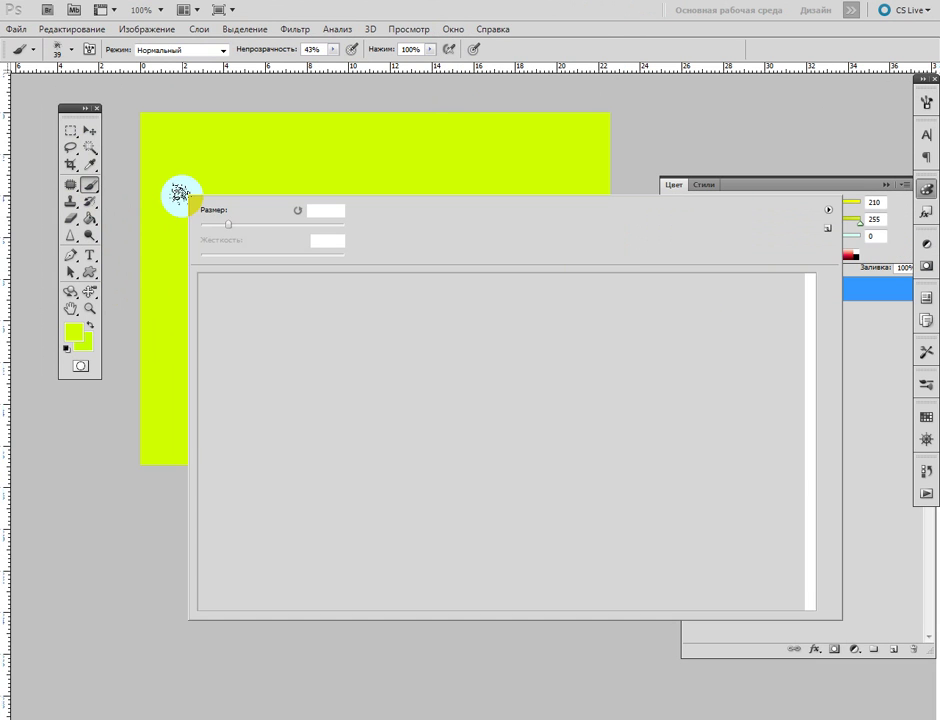
{"action": "left_click", "coordinate": [332, 50]}
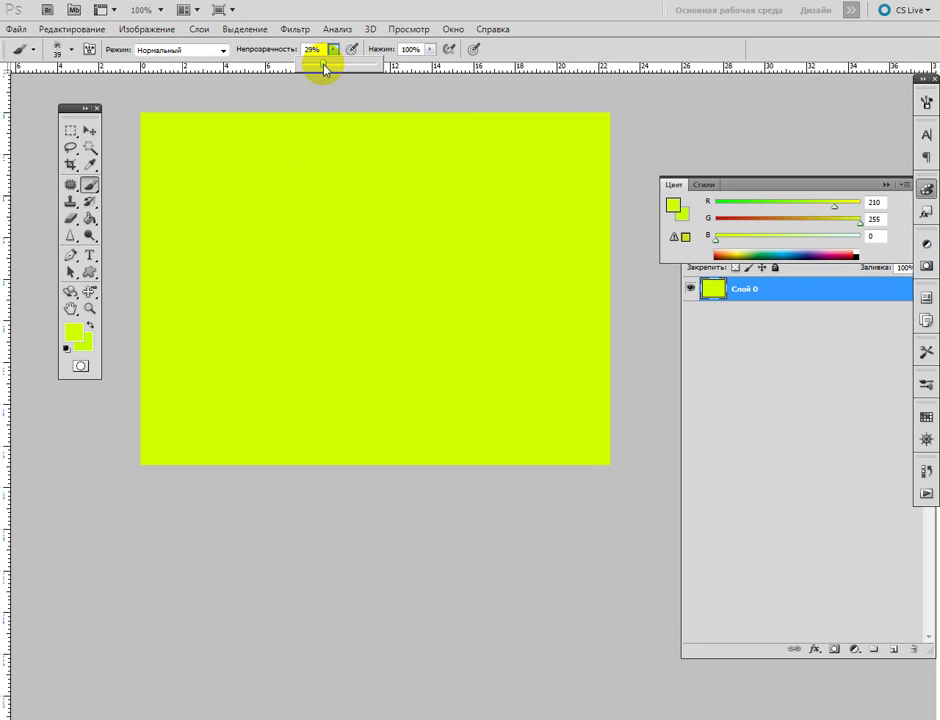
{"action": "left_click", "coordinate": [734, 253]}
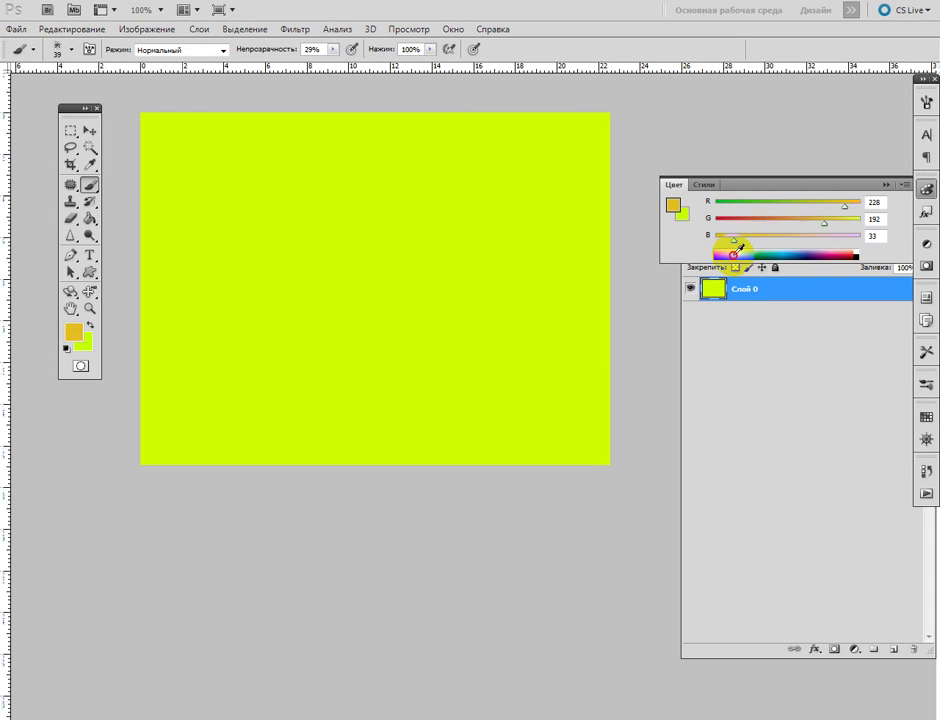
{"action": "mouse_move", "coordinate": [300, 212]}
{"action": "left_mouse_down"}
{"action": "mouse_move", "coordinate": [327, 220]}
{"action": "mouse_move", "coordinate": [270, 292]}
{"action": "mouse_move", "coordinate": [271, 344]}
{"action": "mouse_move", "coordinate": [426, 379]}
{"action": "left_mouse_up"}
{"action": "mouse_move", "coordinate": [436, 194]}
{"action": "left_mouse_down"}
{"action": "mouse_move", "coordinate": [455, 248]}
{"action": "mouse_move", "coordinate": [448, 341]}
{"action": "mouse_move", "coordinate": [348, 308]}
{"action": "mouse_move", "coordinate": [199, 210]}
{"action": "mouse_move", "coordinate": [254, 325]}
{"action": "mouse_move", "coordinate": [307, 302]}
{"action": "mouse_move", "coordinate": [248, 224]}
{"action": "mouse_move", "coordinate": [329, 394]}
{"action": "mouse_move", "coordinate": [571, 294]}
{"action": "mouse_move", "coordinate": [471, 247]}
{"action": "mouse_move", "coordinate": [352, 290]}
{"action": "mouse_move", "coordinate": [420, 271]}
{"action": "mouse_move", "coordinate": [373, 220]}
{"action": "mouse_move", "coordinate": [287, 200]}
{"action": "mouse_move", "coordinate": [411, 180]}
{"action": "mouse_move", "coordinate": [501, 388]}
{"action": "mouse_move", "coordinate": [327, 378]}
{"action": "mouse_move", "coordinate": [362, 235]}
{"action": "mouse_move", "coordinate": [212, 216]}
{"action": "mouse_move", "coordinate": [199, 283]}
{"action": "mouse_move", "coordinate": [302, 180]}
{"action": "mouse_move", "coordinate": [578, 201]}
{"action": "mouse_move", "coordinate": [485, 380]}
{"action": "left_mouse_up"}
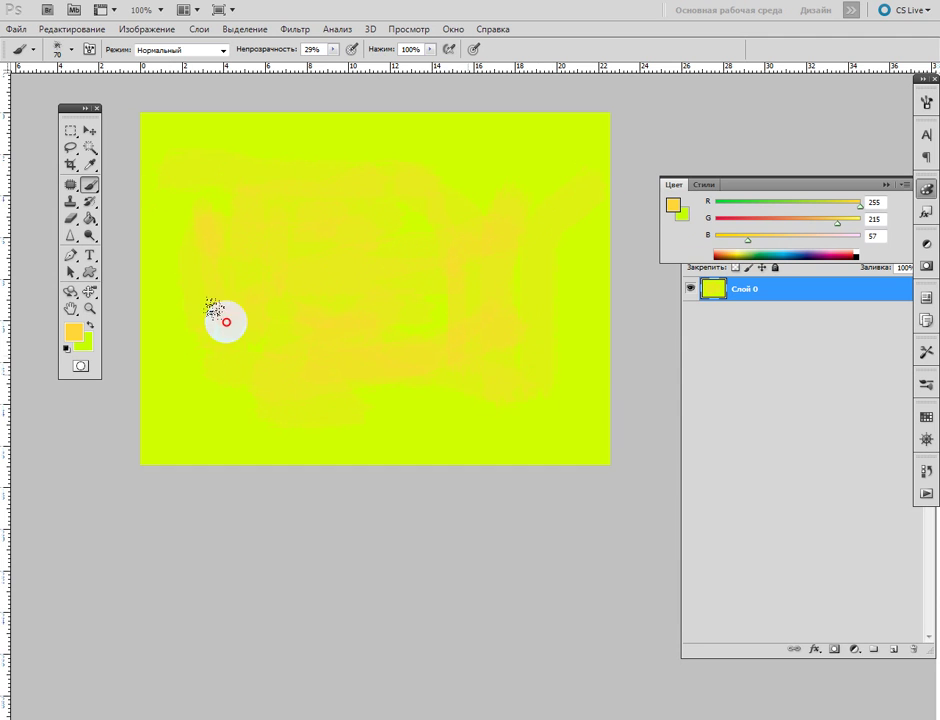
- Paint lighter orange (RGB 255, 215, 57) and blue (RGB 0, 154, 222) strokes over the canvas, stepping back through unwanted strokes
{"action": "left_click", "coordinate": [749, 245]}
{"action": "mouse_move", "coordinate": [485, 290]}
{"action": "left_mouse_down"}
{"action": "mouse_move", "coordinate": [491, 374]}
{"action": "mouse_move", "coordinate": [346, 420]}
{"action": "mouse_move", "coordinate": [262, 352]}
{"action": "left_mouse_up"}
{"action": "mouse_move", "coordinate": [224, 316]}
{"action": "left_mouse_down"}
{"action": "mouse_move", "coordinate": [208, 215]}
{"action": "mouse_move", "coordinate": [296, 254]}
{"action": "mouse_move", "coordinate": [384, 325]}
{"action": "mouse_move", "coordinate": [285, 358]}
{"action": "mouse_move", "coordinate": [550, 393]}
{"action": "left_mouse_up"}
{"action": "key", "text": "ctrl+alt+z"}
{"action": "key", "text": "ctrl+alt+z"}
{"action": "key", "text": "ctrl+alt+z"}
{"action": "key", "text": "ctrl+alt+z"}
{"action": "key", "text": "ctrl+alt+z"}
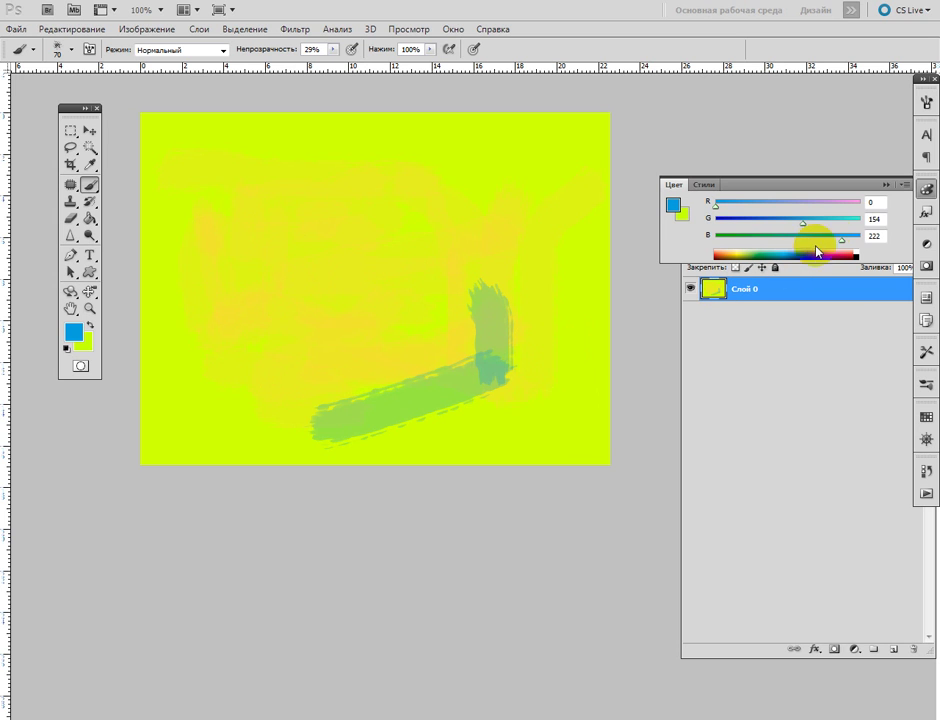
- Paint turquoise (RGB 0, 228, 222) strokes around the orange area at 16% opacity, with the brush reduced to 40 and 25 px
{"action": "left_click", "coordinate": [843, 218]}
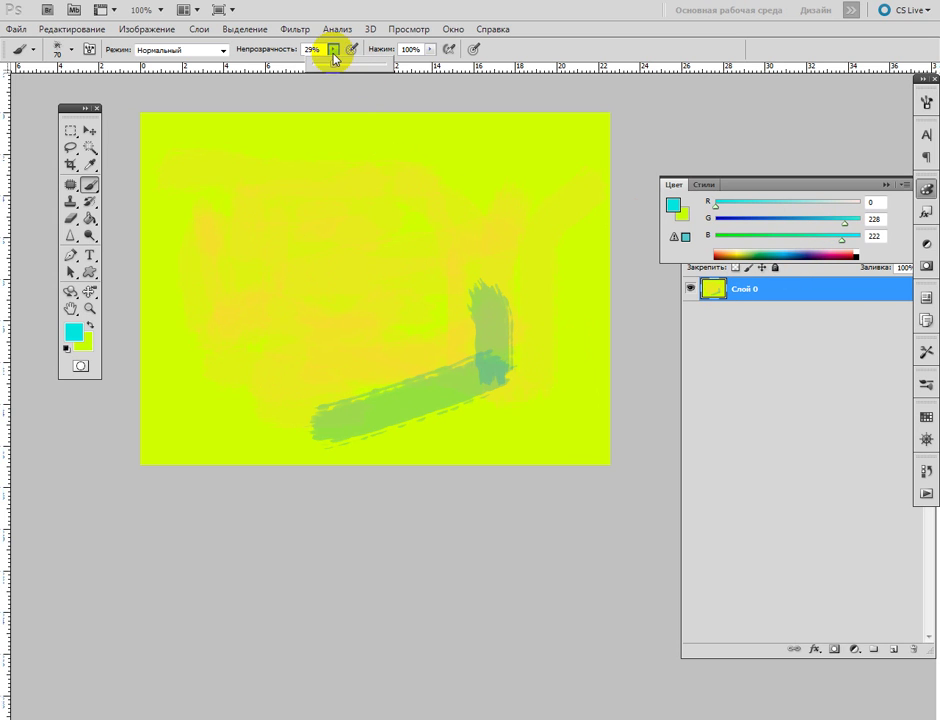
{"action": "left_click", "coordinate": [398, 266]}
{"action": "key", "text": "bracketleft"}
{"action": "key", "text": "bracketleft"}
{"action": "key", "text": "bracketleft"}
{"action": "key", "text": "bracketleft"}
{"action": "left_click_drag", "start_coordinate": [327, 210], "coordinate": [446, 268]}
{"action": "left_click_drag", "start_coordinate": [426, 166], "coordinate": [456, 215]}
{"action": "mouse_move", "coordinate": [282, 204]}
{"action": "left_mouse_down"}
{"action": "mouse_move", "coordinate": [269, 232]}
{"action": "mouse_move", "coordinate": [232, 258]}
{"action": "left_mouse_up"}
{"action": "mouse_move", "coordinate": [228, 232]}
{"action": "left_mouse_down"}
{"action": "mouse_move", "coordinate": [247, 303]}
{"action": "mouse_move", "coordinate": [238, 305]}
{"action": "mouse_move", "coordinate": [234, 352]}
{"action": "left_mouse_up"}
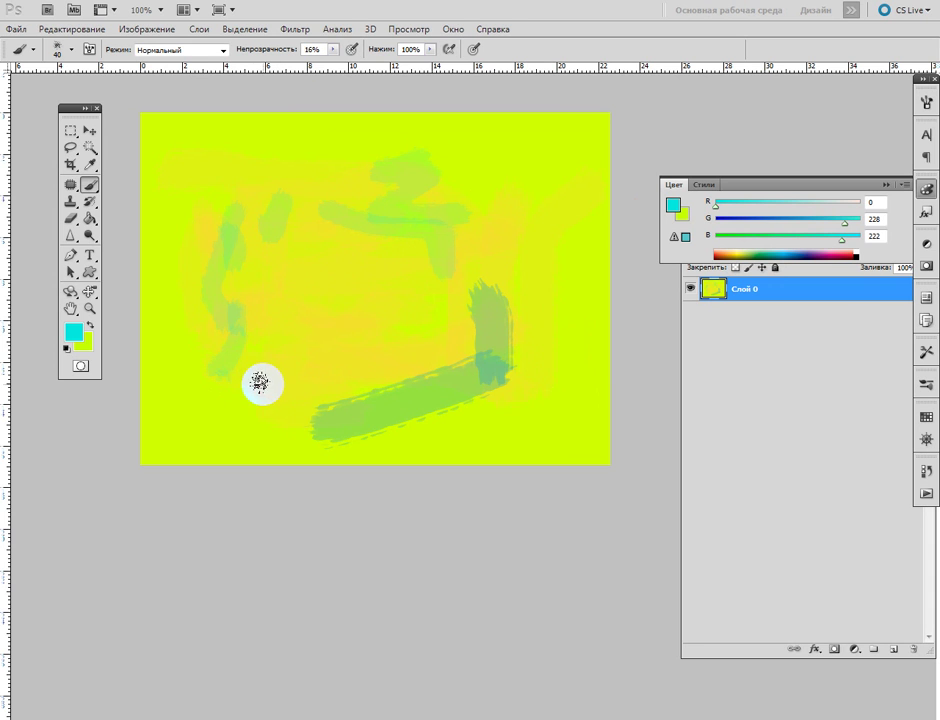
{"action": "key", "text": "bracketleft"}
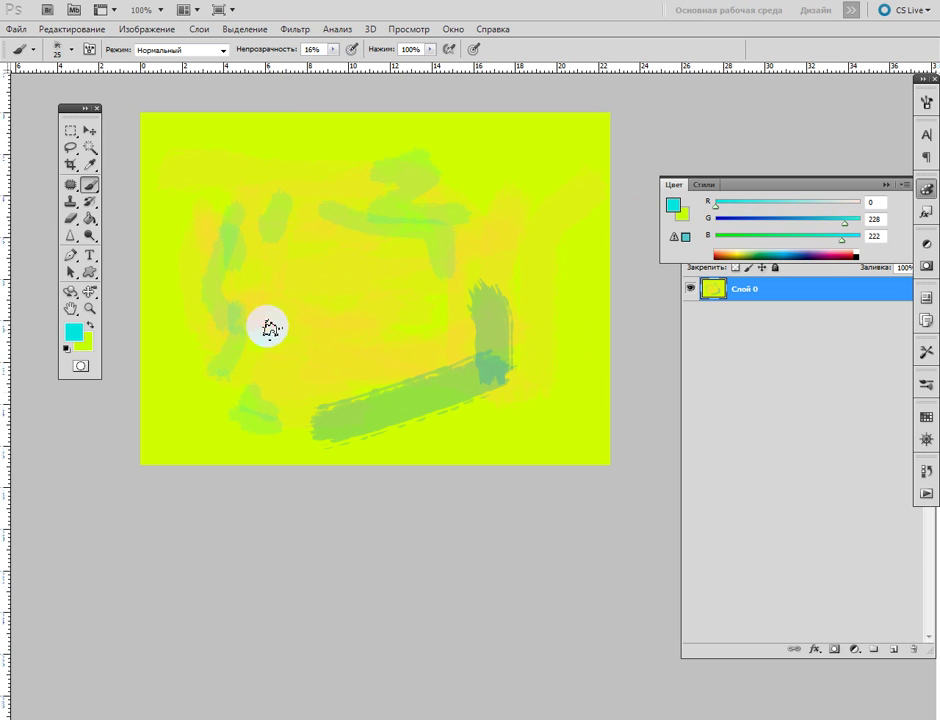
- With the 140 px textured brush, dab turquoise on the canvas, and add pale yellow (RGB 232, 232, 101) strokes at 100 px
{"action": "right_click", "coordinate": [346, 266]}
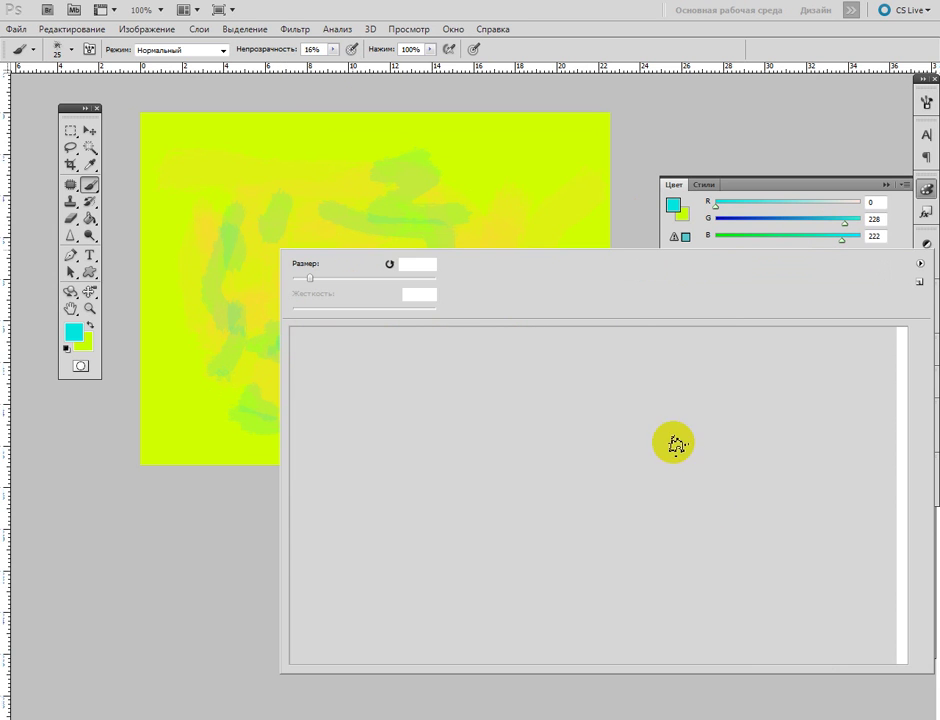
{"action": "left_click", "coordinate": [745, 530]}
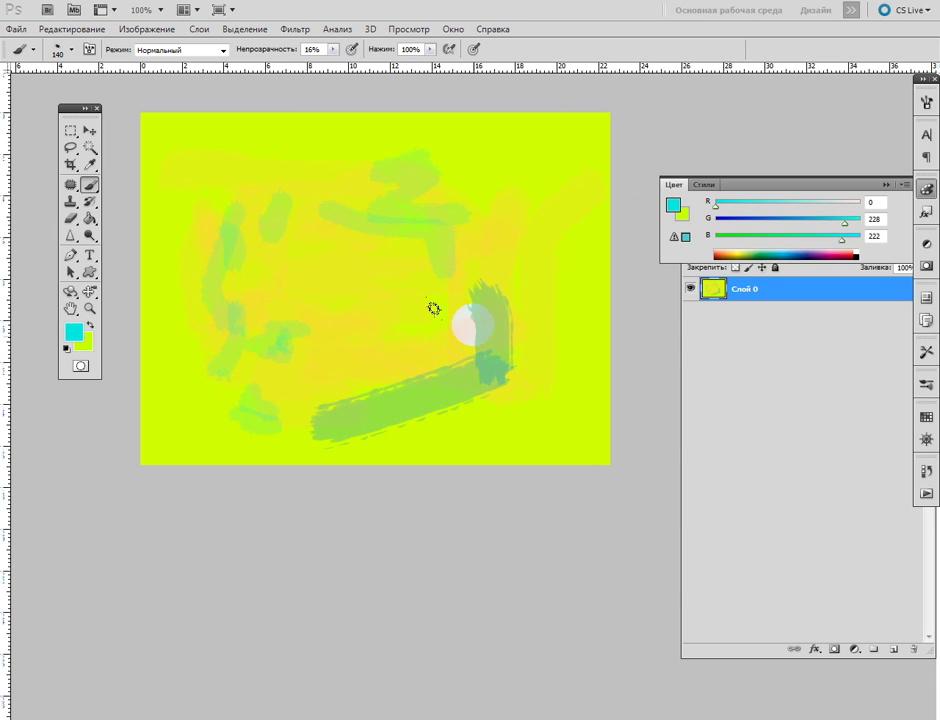
{"action": "left_click_drag", "start_coordinate": [287, 269], "coordinate": [283, 308]}
{"action": "left_click", "coordinate": [751, 250]}
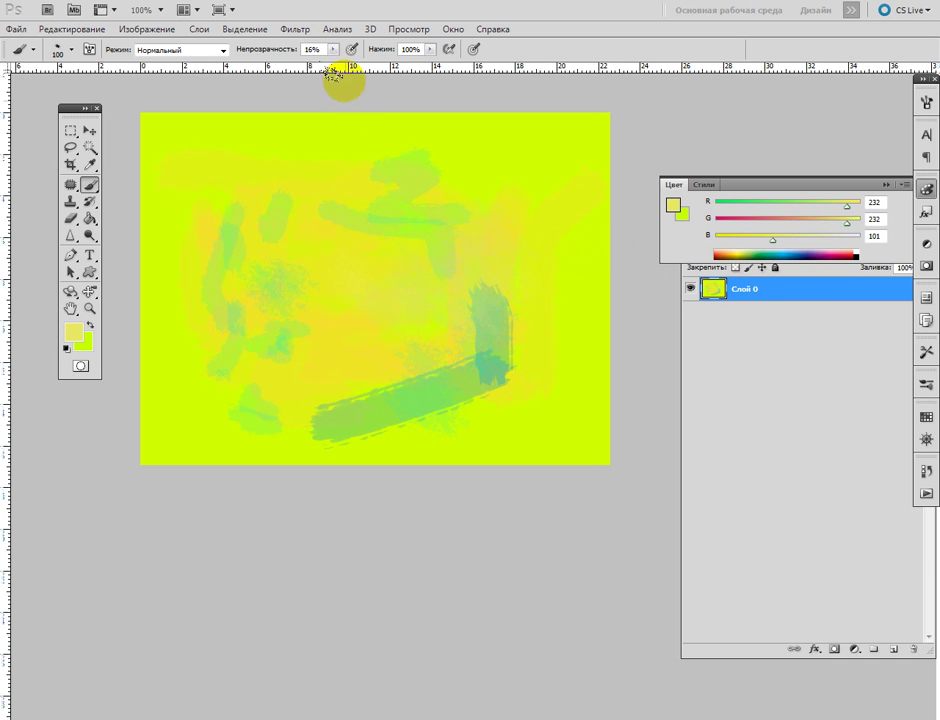
{"action": "mouse_move", "coordinate": [277, 266]}
{"action": "left_mouse_down"}
{"action": "mouse_move", "coordinate": [215, 252]}
{"action": "mouse_move", "coordinate": [195, 276]}
{"action": "mouse_move", "coordinate": [233, 304]}
{"action": "mouse_move", "coordinate": [236, 293]}
{"action": "mouse_move", "coordinate": [296, 316]}
{"action": "left_mouse_up"}
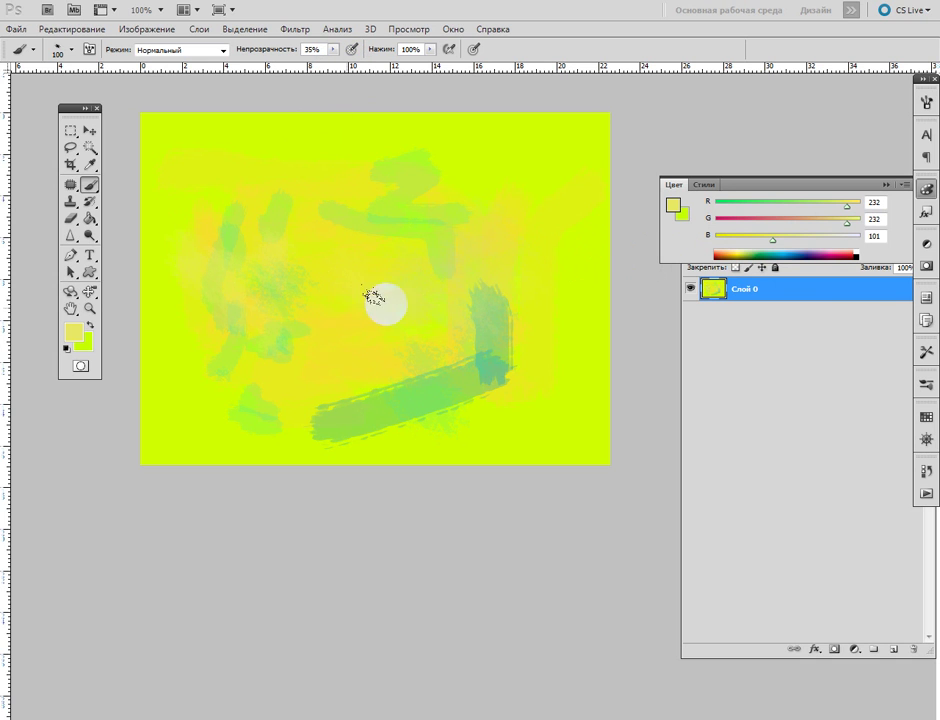
- Set the colour to pink (RGB 243, 84, 150) and paint textured strokes over the right side and centre at 35% opacity
{"action": "left_click", "coordinate": [827, 249]}
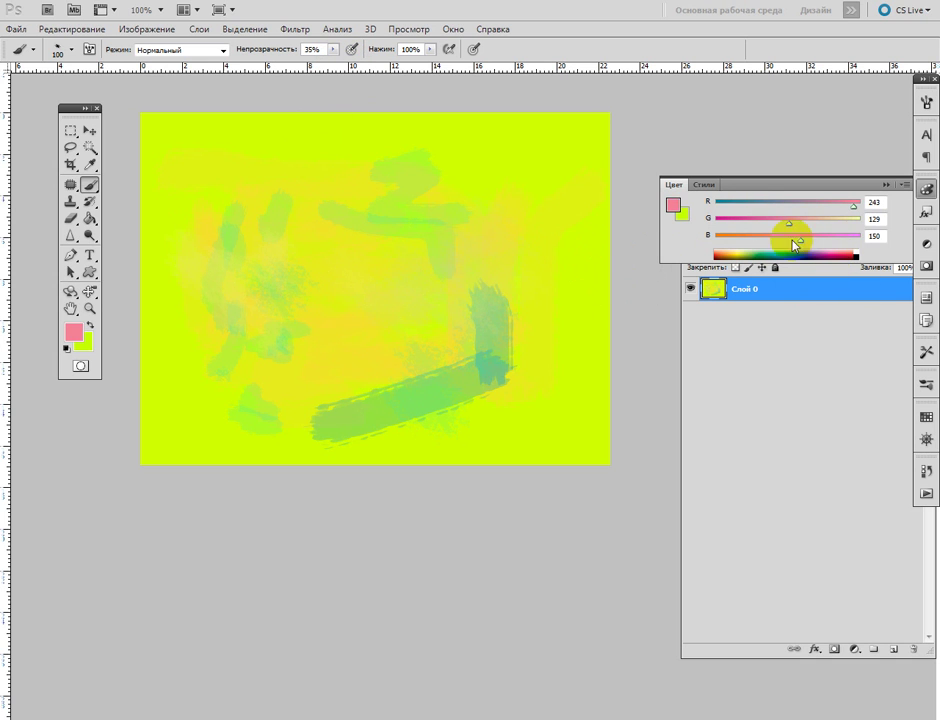
{"action": "left_click_drag", "start_coordinate": [772, 225], "coordinate": [763, 222]}
{"action": "mouse_move", "coordinate": [545, 222]}
{"action": "left_mouse_down"}
{"action": "mouse_move", "coordinate": [504, 262]}
{"action": "mouse_move", "coordinate": [455, 273]}
{"action": "mouse_move", "coordinate": [463, 349]}
{"action": "left_mouse_up"}
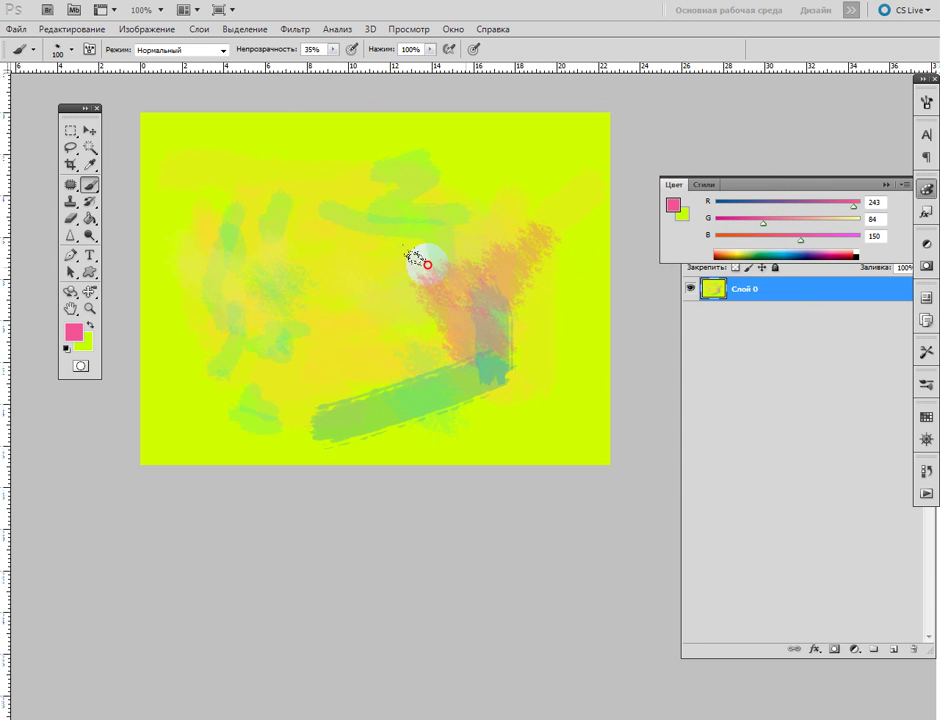
{"action": "mouse_move", "coordinate": [318, 234]}
{"action": "left_mouse_down"}
{"action": "mouse_move", "coordinate": [338, 254]}
{"action": "mouse_move", "coordinate": [331, 281]}
{"action": "left_mouse_up"}
- Choose the 24 px scattered brush preset and paint pink blotches in the lower-left corner of the canvas
{"action": "right_click", "coordinate": [551, 195]}
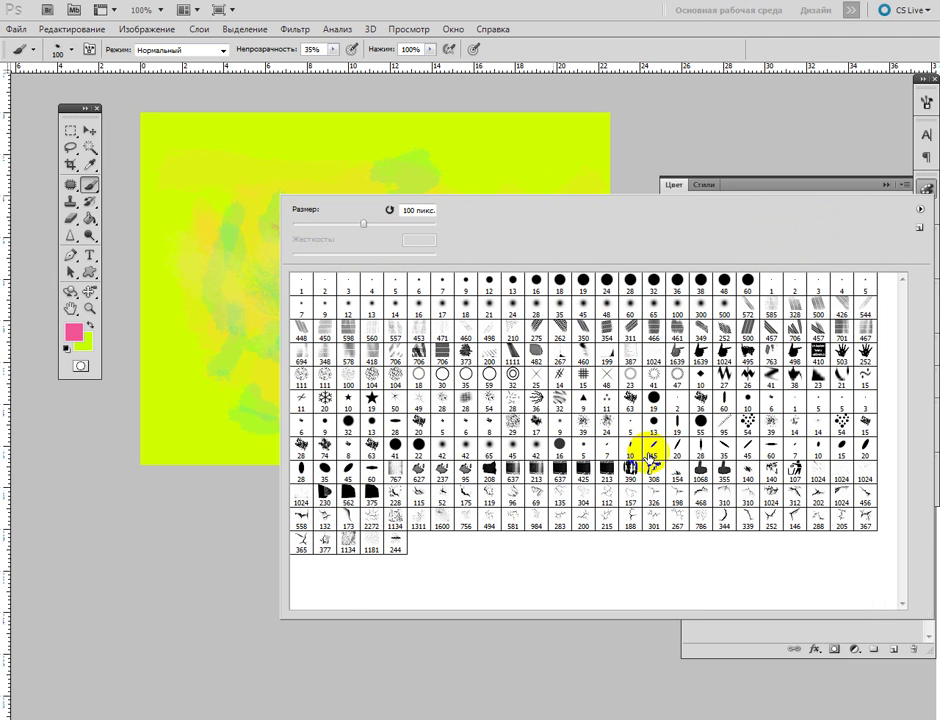
{"action": "left_click", "coordinate": [581, 405]}
{"action": "left_click", "coordinate": [562, 446]}
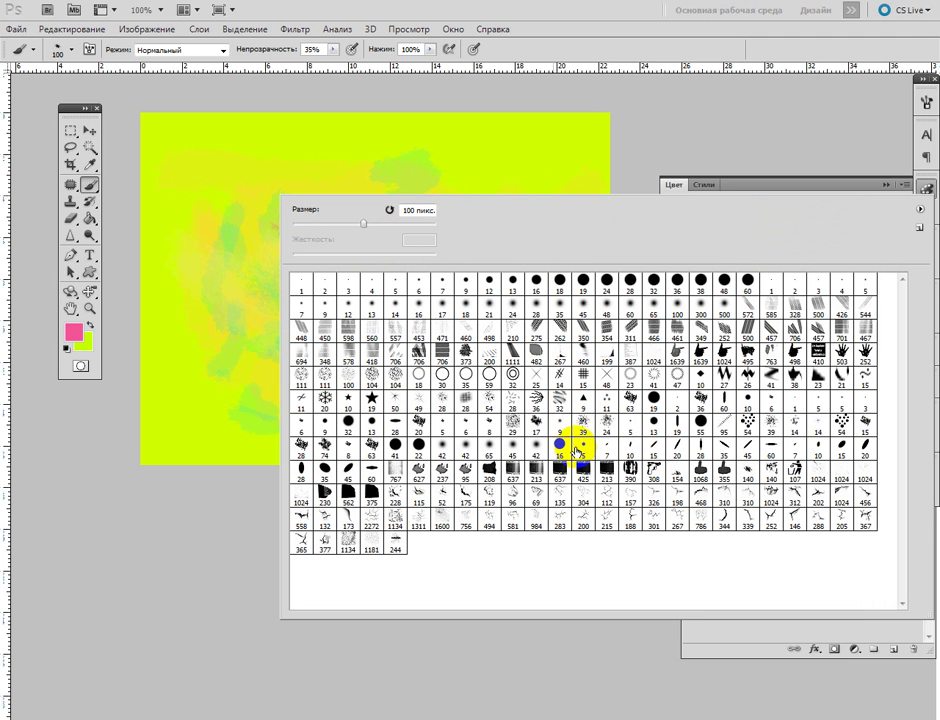
{"action": "double_click", "coordinate": [604, 425]}
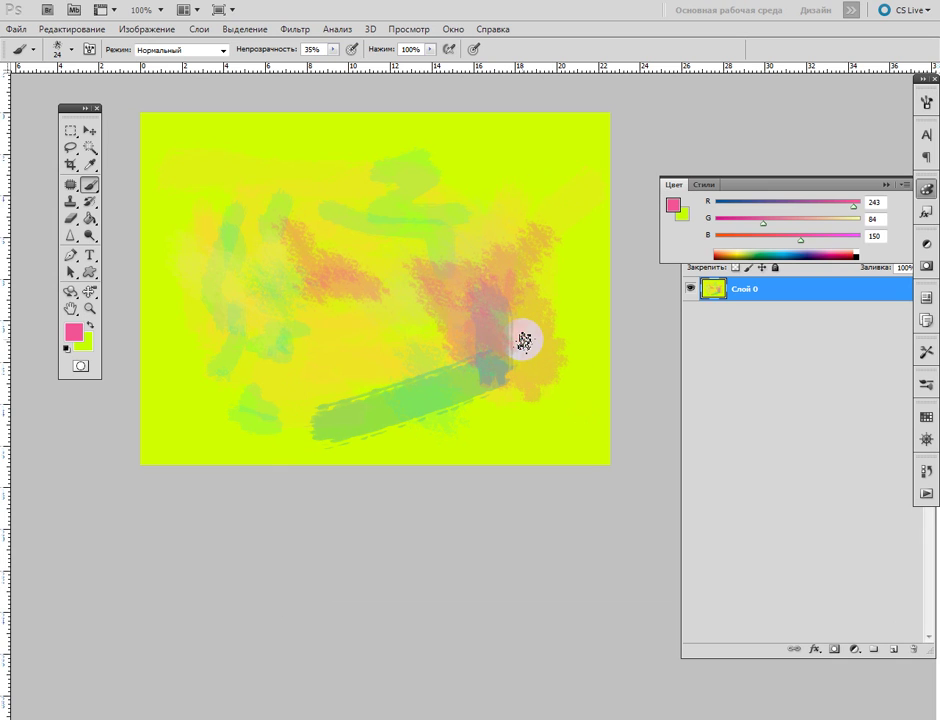
{"action": "mouse_move", "coordinate": [170, 298]}
{"action": "left_mouse_down"}
{"action": "mouse_move", "coordinate": [168, 371]}
{"action": "mouse_move", "coordinate": [216, 424]}
{"action": "left_mouse_up"}
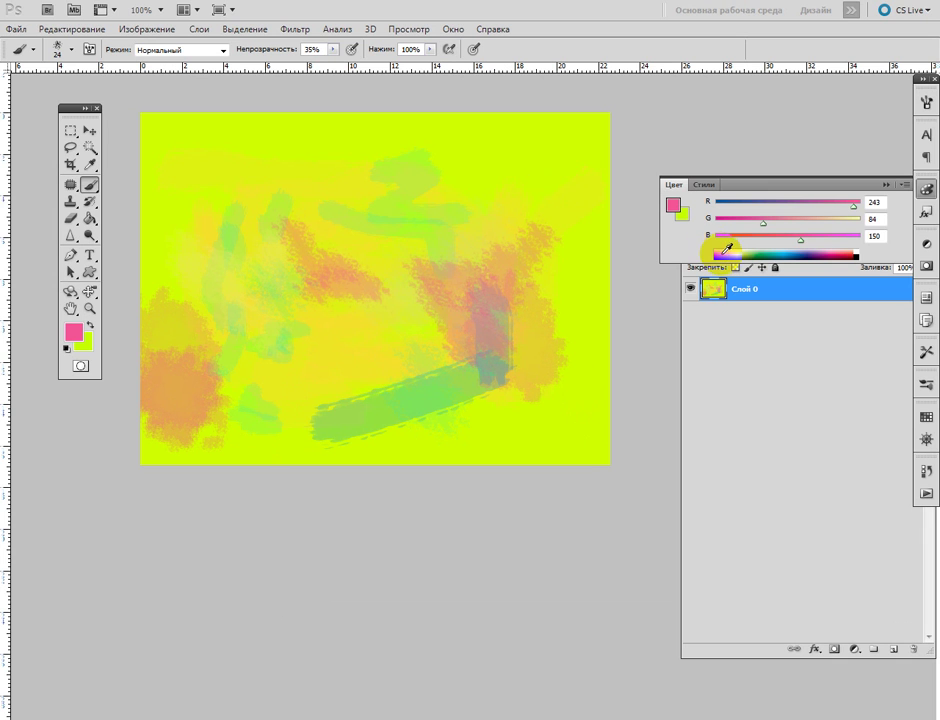
- Set the colour to orange (RGB 241, 96, 34) and paint scattered blotches in the canvas's upper right and centre
{"action": "left_click", "coordinate": [722, 255]}
{"action": "left_click", "coordinate": [726, 253]}
{"action": "mouse_move", "coordinate": [575, 199]}
{"action": "left_mouse_down"}
{"action": "mouse_move", "coordinate": [573, 214]}
{"action": "mouse_move", "coordinate": [518, 189]}
{"action": "mouse_move", "coordinate": [495, 216]}
{"action": "mouse_move", "coordinate": [500, 262]}
{"action": "left_mouse_up"}
{"action": "mouse_move", "coordinate": [337, 299]}
{"action": "left_mouse_down"}
{"action": "mouse_move", "coordinate": [369, 323]}
{"action": "mouse_move", "coordinate": [336, 329]}
{"action": "mouse_move", "coordinate": [345, 328]}
{"action": "left_mouse_up"}
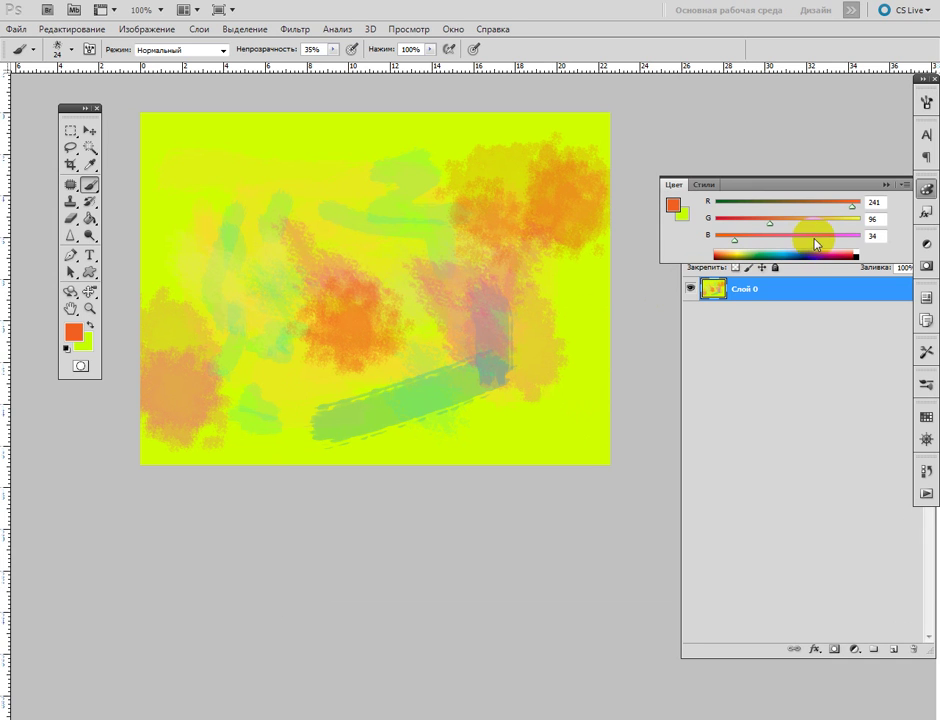
- Paint blue (RGB 0, 174, 239) blotches in the canvas's upper left, and add a lower-right stroke with the 39 px brush preset
{"action": "left_click", "coordinate": [786, 250]}
{"action": "mouse_move", "coordinate": [235, 126]}
{"action": "left_mouse_down"}
{"action": "mouse_move", "coordinate": [175, 175]}
{"action": "mouse_move", "coordinate": [205, 183]}
{"action": "mouse_move", "coordinate": [229, 237]}
{"action": "mouse_move", "coordinate": [205, 251]}
{"action": "mouse_move", "coordinate": [245, 313]}
{"action": "left_mouse_up"}
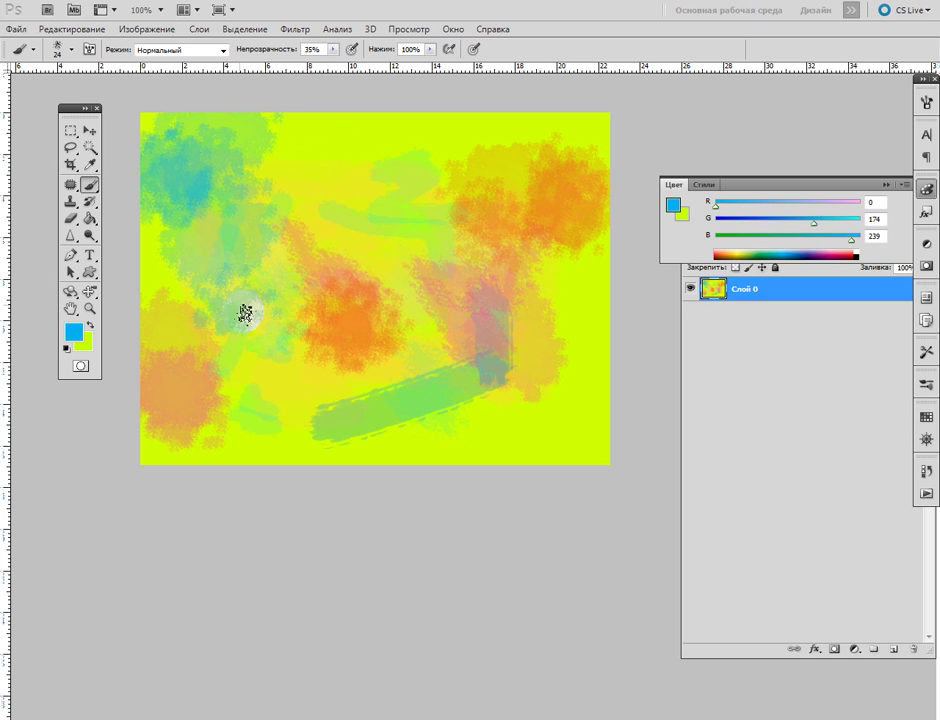
{"action": "right_click", "coordinate": [342, 243]}
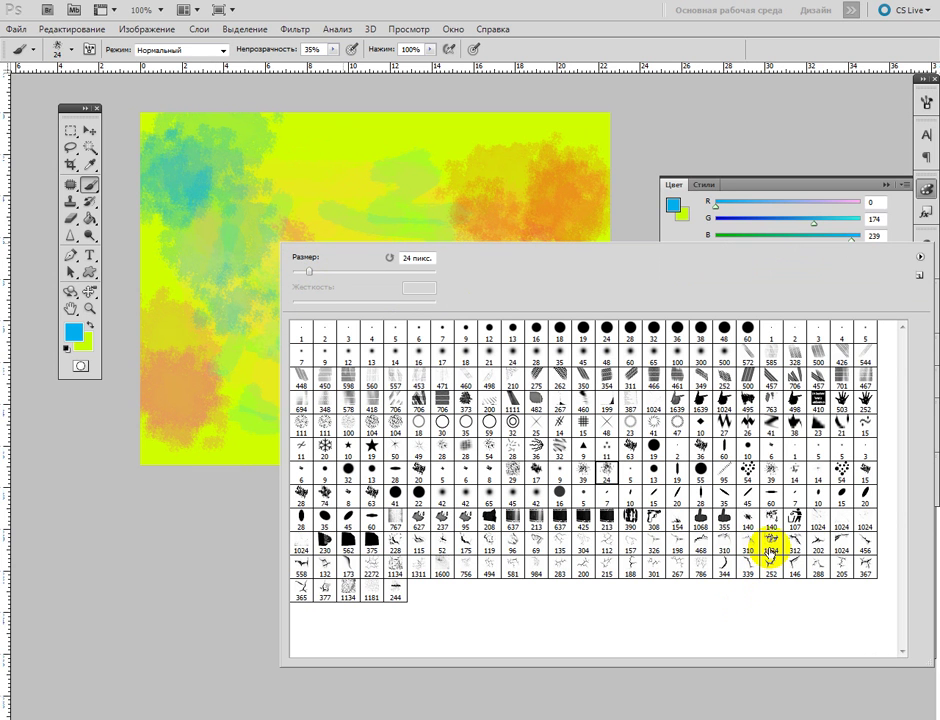
{"action": "left_click", "coordinate": [709, 480]}
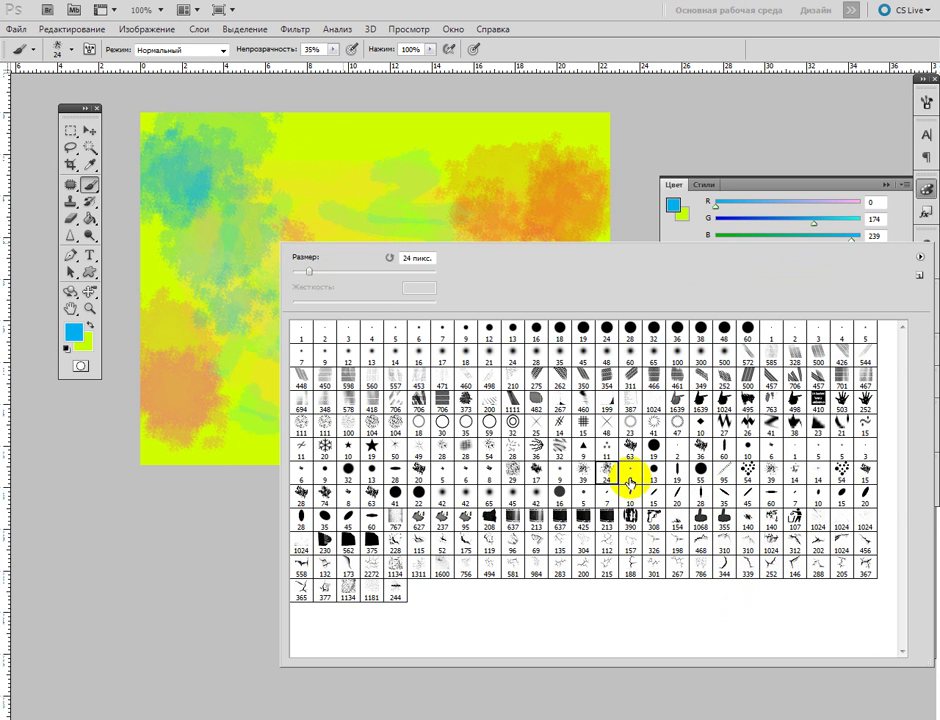
{"action": "double_click", "coordinate": [770, 474]}
{"action": "left_click_drag", "start_coordinate": [527, 346], "coordinate": [534, 365]}
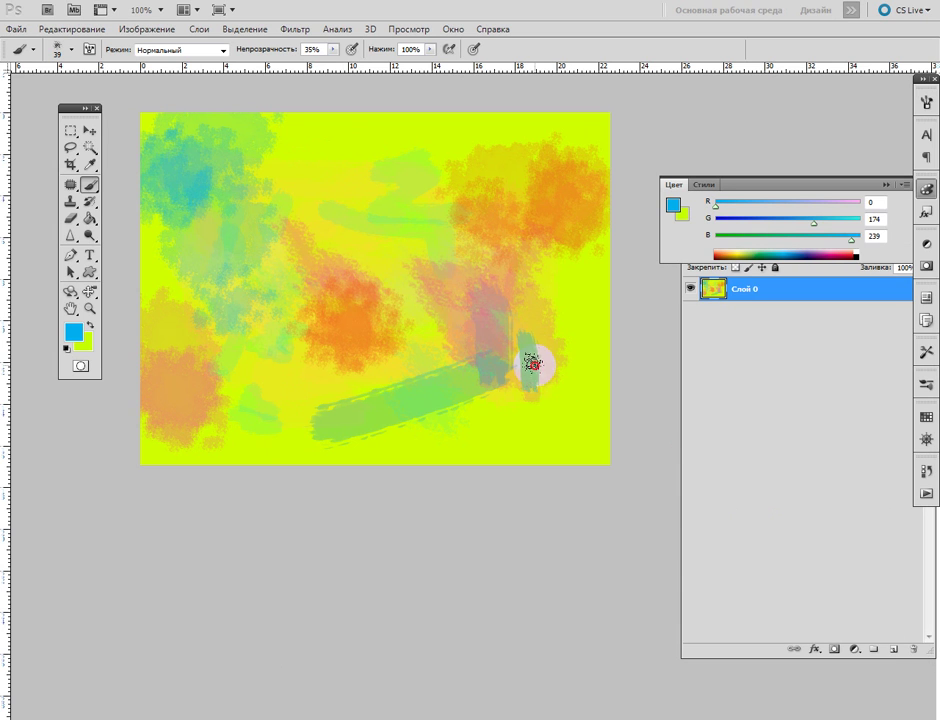
- Paint pale yellow (RGB 248, 239, 98) strokes at 27% opacity over the centre of the canvas to soften the blotches
{"action": "left_click", "coordinate": [739, 252]}
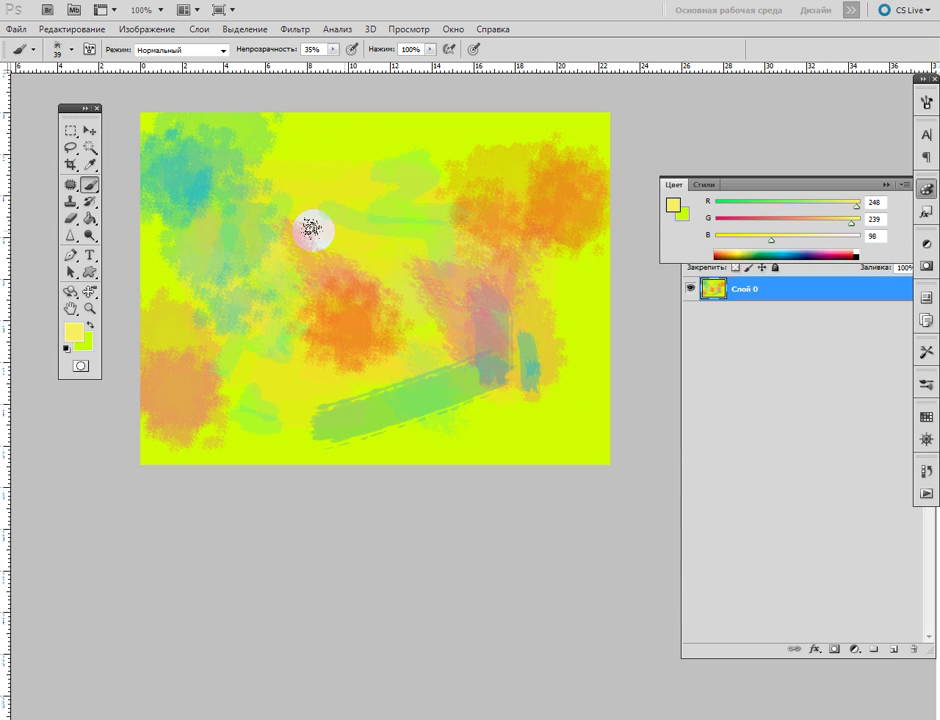
{"action": "left_click_drag", "start_coordinate": [325, 68], "coordinate": [319, 70]}
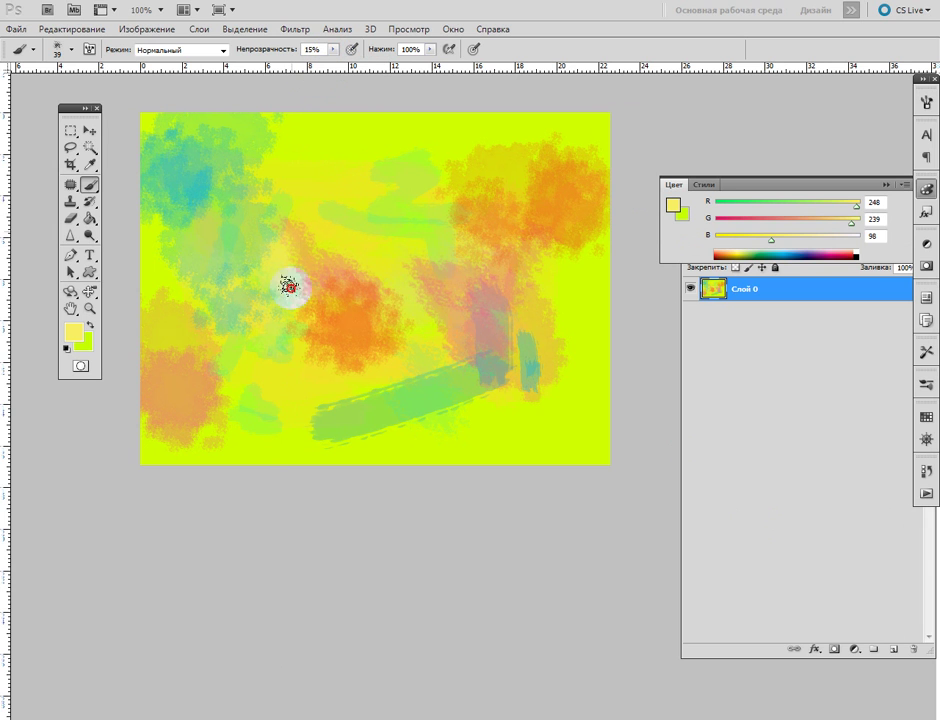
{"action": "left_click_drag", "start_coordinate": [341, 68], "coordinate": [345, 68]}
{"action": "mouse_move", "coordinate": [423, 203]}
{"action": "left_mouse_down"}
{"action": "mouse_move", "coordinate": [361, 304]}
{"action": "mouse_move", "coordinate": [331, 327]}
{"action": "mouse_move", "coordinate": [348, 237]}
{"action": "mouse_move", "coordinate": [378, 221]}
{"action": "mouse_move", "coordinate": [340, 233]}
{"action": "left_mouse_up"}
{"action": "mouse_move", "coordinate": [260, 370]}
{"action": "left_mouse_down"}
{"action": "mouse_move", "coordinate": [347, 370]}
{"action": "mouse_move", "coordinate": [320, 366]}
{"action": "mouse_move", "coordinate": [429, 329]}
{"action": "mouse_move", "coordinate": [445, 228]}
{"action": "mouse_move", "coordinate": [417, 209]}
{"action": "mouse_move", "coordinate": [493, 209]}
{"action": "mouse_move", "coordinate": [455, 221]}
{"action": "mouse_move", "coordinate": [488, 283]}
{"action": "left_mouse_up"}
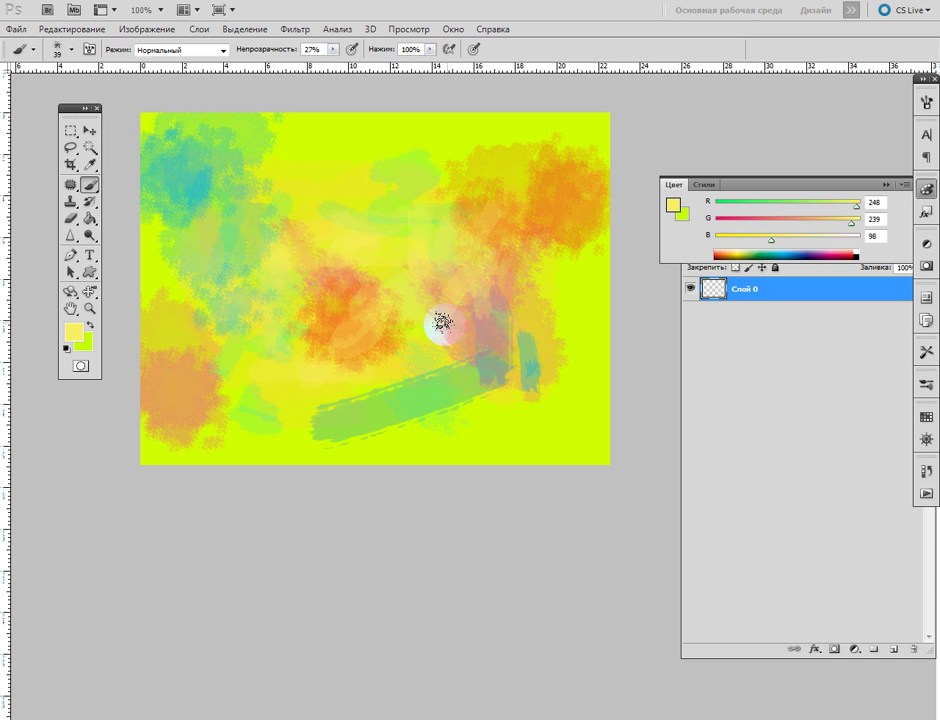
- Set the colour to blue (RGB 79, 113, 183) and paint textured strokes around the centre of the canvas
{"action": "left_click", "coordinate": [808, 250]}
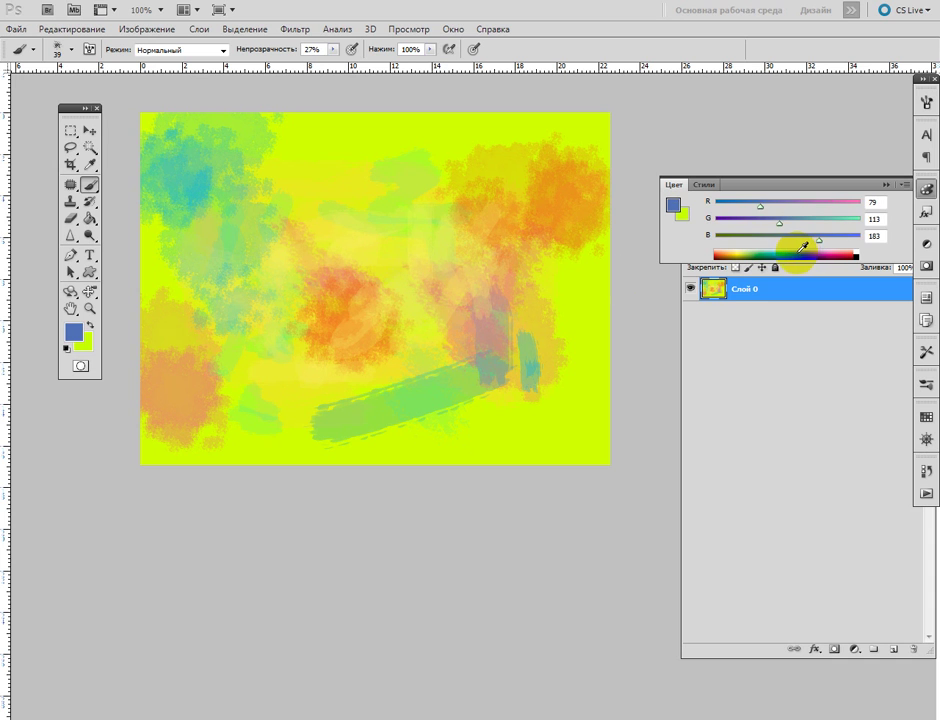
{"action": "left_click_drag", "start_coordinate": [422, 188], "coordinate": [453, 255]}
{"action": "mouse_move", "coordinate": [378, 186]}
{"action": "left_mouse_down"}
{"action": "mouse_move", "coordinate": [282, 189]}
{"action": "mouse_move", "coordinate": [292, 204]}
{"action": "mouse_move", "coordinate": [249, 198]}
{"action": "left_mouse_up"}
{"action": "mouse_move", "coordinate": [234, 265]}
{"action": "left_mouse_down"}
{"action": "mouse_move", "coordinate": [277, 283]}
{"action": "mouse_move", "coordinate": [232, 297]}
{"action": "mouse_move", "coordinate": [243, 318]}
{"action": "mouse_move", "coordinate": [358, 260]}
{"action": "mouse_move", "coordinate": [355, 245]}
{"action": "mouse_move", "coordinate": [345, 292]}
{"action": "left_mouse_up"}
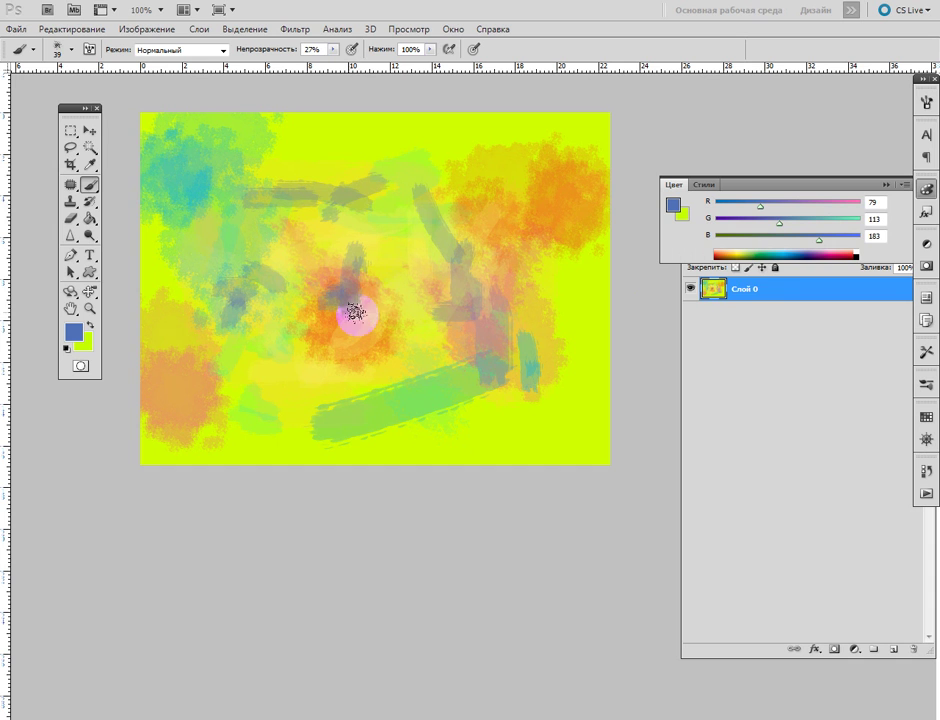
- Paint peach (RGB 249, 167, 108) strokes over the canvas's centre and left-centre area
{"action": "left_click", "coordinate": [721, 251]}
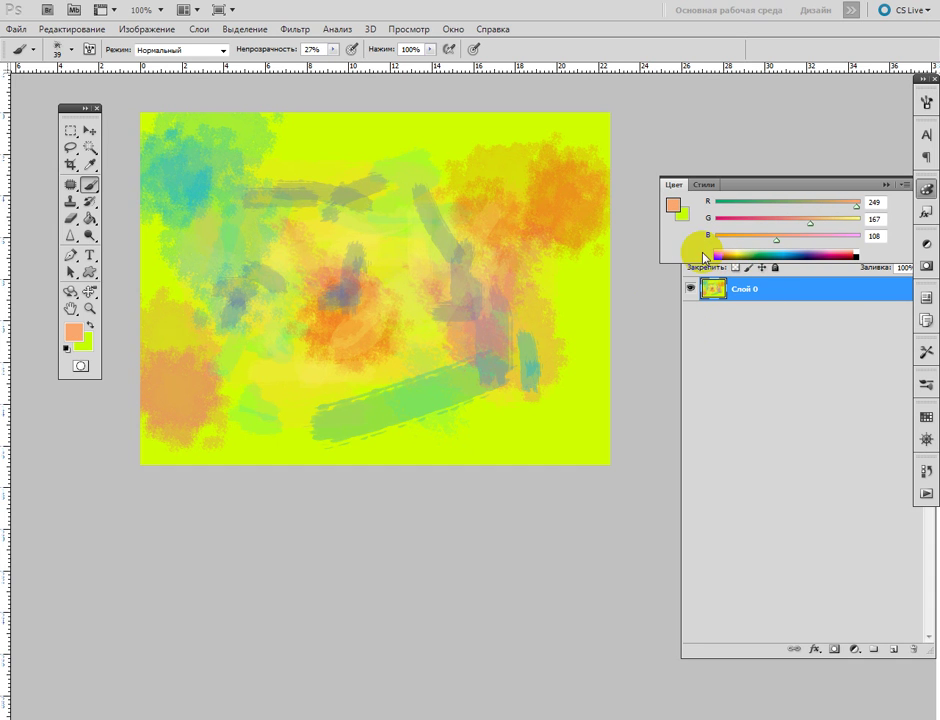
{"action": "mouse_move", "coordinate": [394, 258]}
{"action": "left_mouse_down"}
{"action": "mouse_move", "coordinate": [373, 306]}
{"action": "mouse_move", "coordinate": [252, 308]}
{"action": "left_mouse_up"}
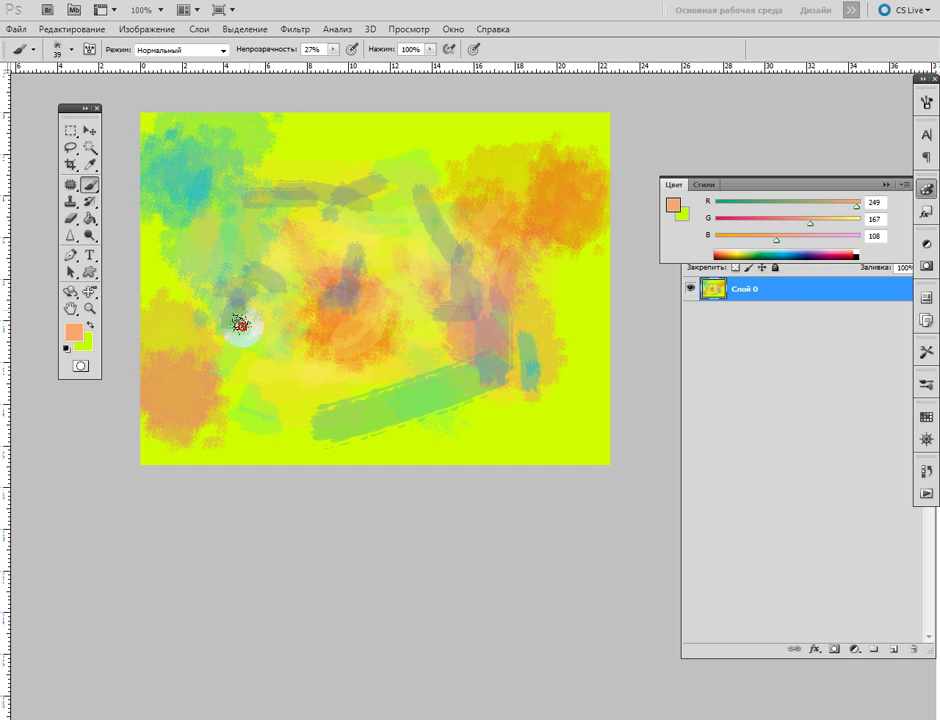
{"action": "mouse_move", "coordinate": [271, 231]}
{"action": "left_mouse_down"}
{"action": "mouse_move", "coordinate": [335, 233]}
{"action": "mouse_move", "coordinate": [325, 238]}
{"action": "mouse_move", "coordinate": [348, 222]}
{"action": "mouse_move", "coordinate": [398, 277]}
{"action": "left_mouse_up"}
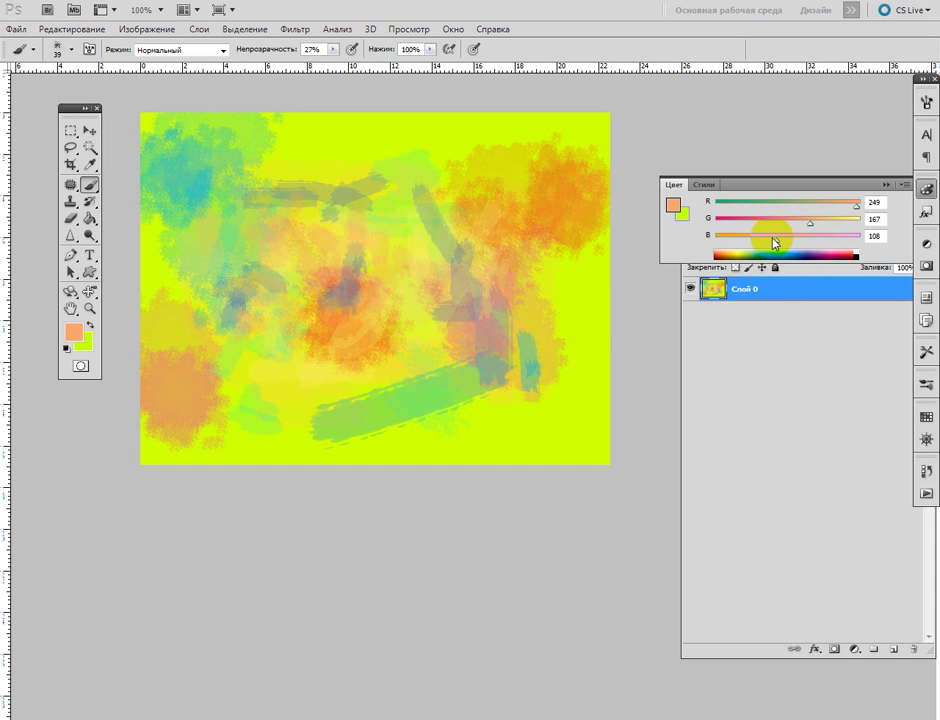
- Paint soft green (RGB 168, 211, 134) strokes across the middle of the canvas, and add strokes in the yellow-green background colour
{"action": "left_click_drag", "start_coordinate": [750, 251], "coordinate": [747, 252]}
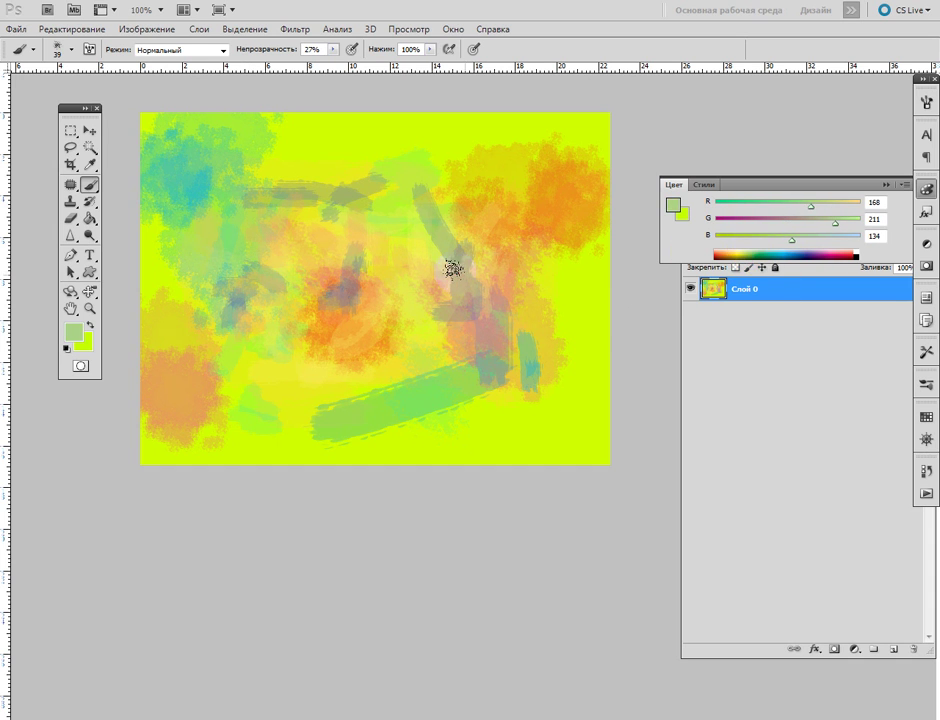
{"action": "left_click_drag", "start_coordinate": [399, 304], "coordinate": [384, 350]}
{"action": "left_click_drag", "start_coordinate": [353, 260], "coordinate": [349, 233]}
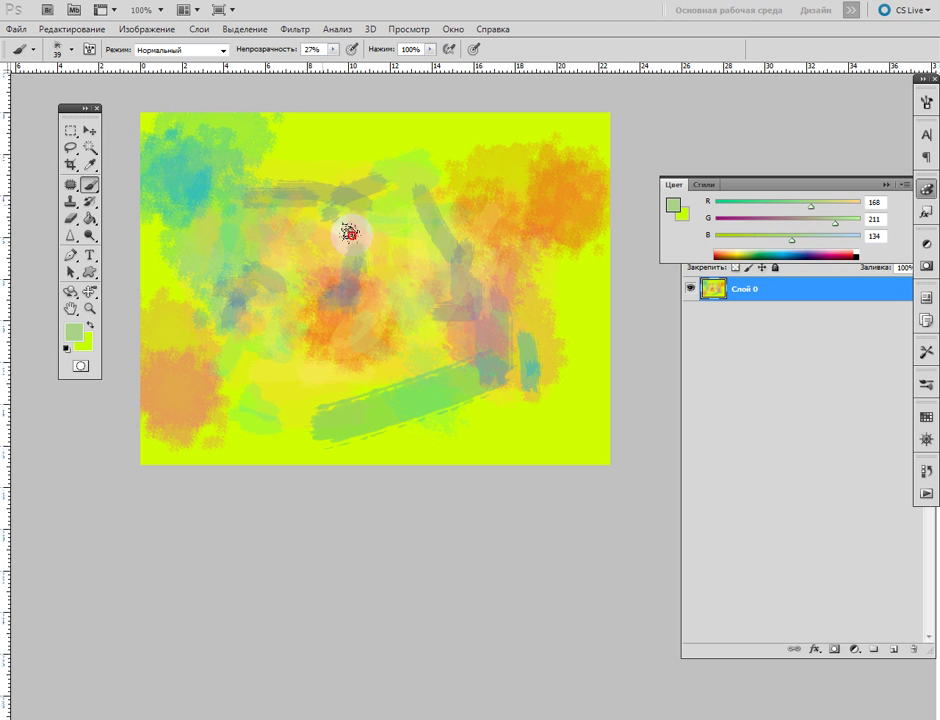
{"action": "mouse_move", "coordinate": [276, 358]}
{"action": "left_mouse_down"}
{"action": "mouse_move", "coordinate": [350, 360]}
{"action": "mouse_move", "coordinate": [411, 313]}
{"action": "mouse_move", "coordinate": [475, 187]}
{"action": "mouse_move", "coordinate": [501, 296]}
{"action": "mouse_move", "coordinate": [520, 227]}
{"action": "mouse_move", "coordinate": [544, 302]}
{"action": "left_mouse_up"}
{"action": "left_click_drag", "start_coordinate": [442, 366], "coordinate": [124, 339]}
{"action": "left_click", "coordinate": [91, 324]}
{"action": "mouse_move", "coordinate": [192, 290]}
{"action": "left_mouse_down"}
{"action": "mouse_move", "coordinate": [220, 336]}
{"action": "mouse_move", "coordinate": [427, 310]}
{"action": "left_mouse_up"}
- Paint purple (RGB 127, 110, 177) strokes in the canvas's right-centre area and add accents in teal (RGB 121, 205, 204)
{"action": "left_click", "coordinate": [810, 251]}
{"action": "mouse_move", "coordinate": [465, 196]}
{"action": "left_mouse_down"}
{"action": "mouse_move", "coordinate": [499, 214]}
{"action": "mouse_move", "coordinate": [510, 248]}
{"action": "mouse_move", "coordinate": [495, 304]}
{"action": "left_mouse_up"}
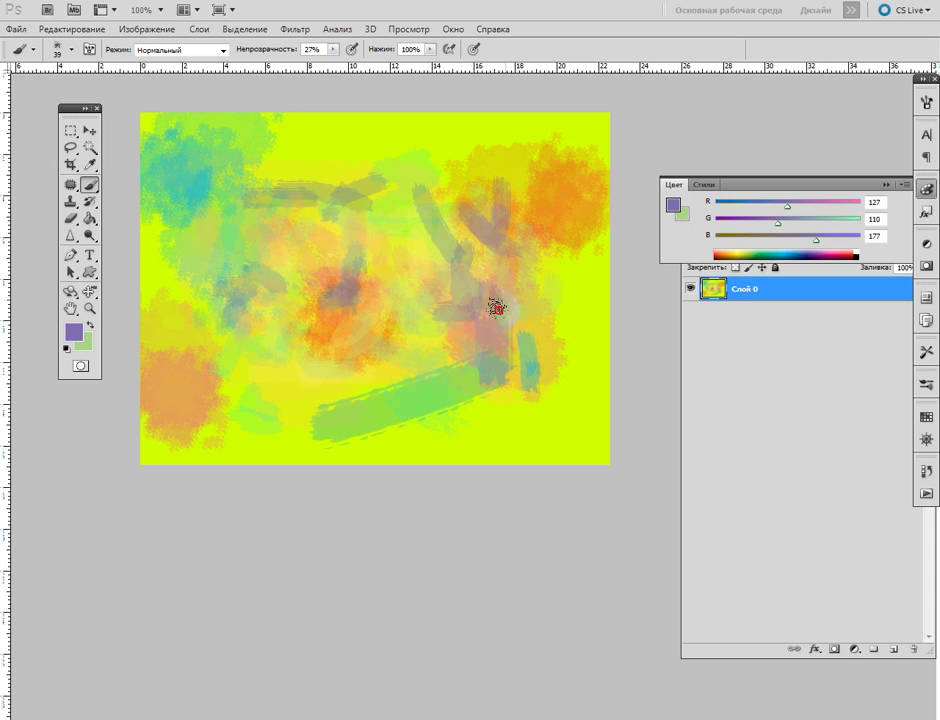
{"action": "left_click", "coordinate": [773, 251]}
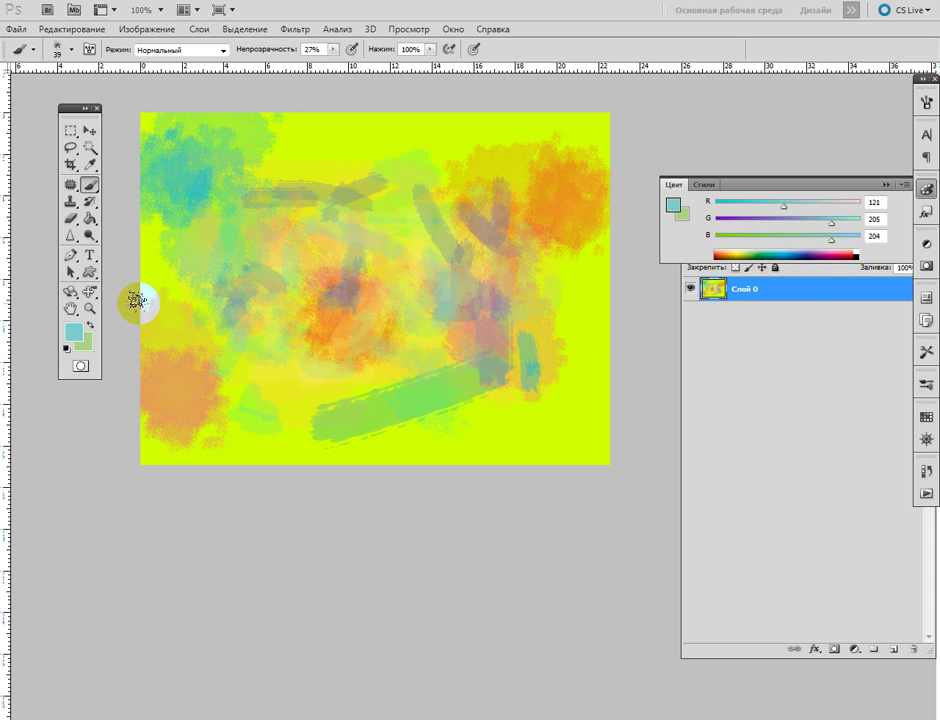
- Set the background colour to white (ffffff)
{"action": "left_click", "coordinate": [82, 342]}
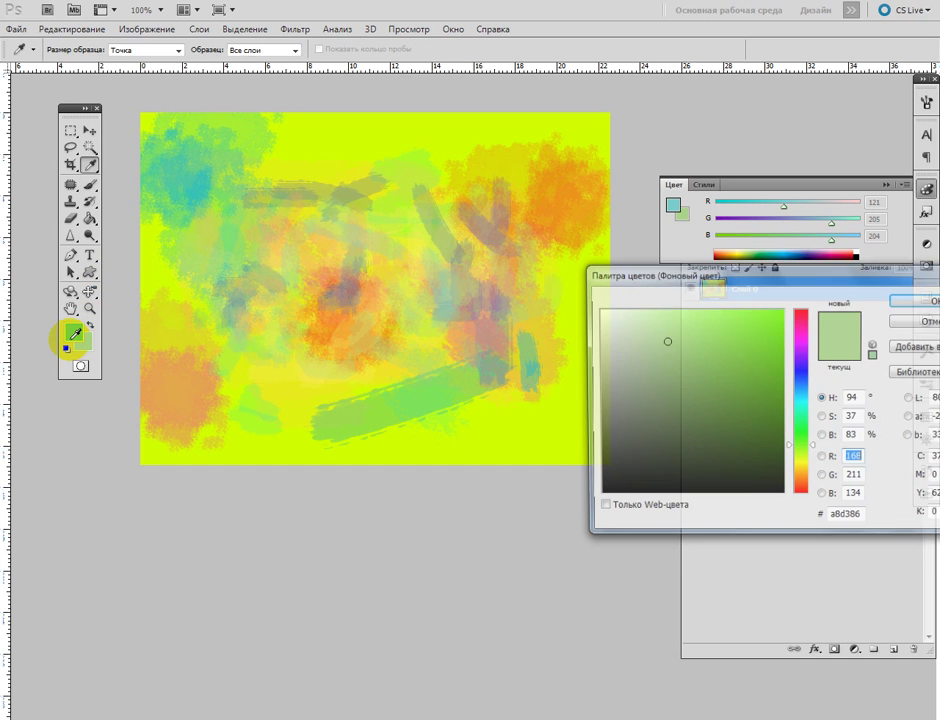
{"action": "left_click_drag", "start_coordinate": [624, 338], "coordinate": [596, 306]}
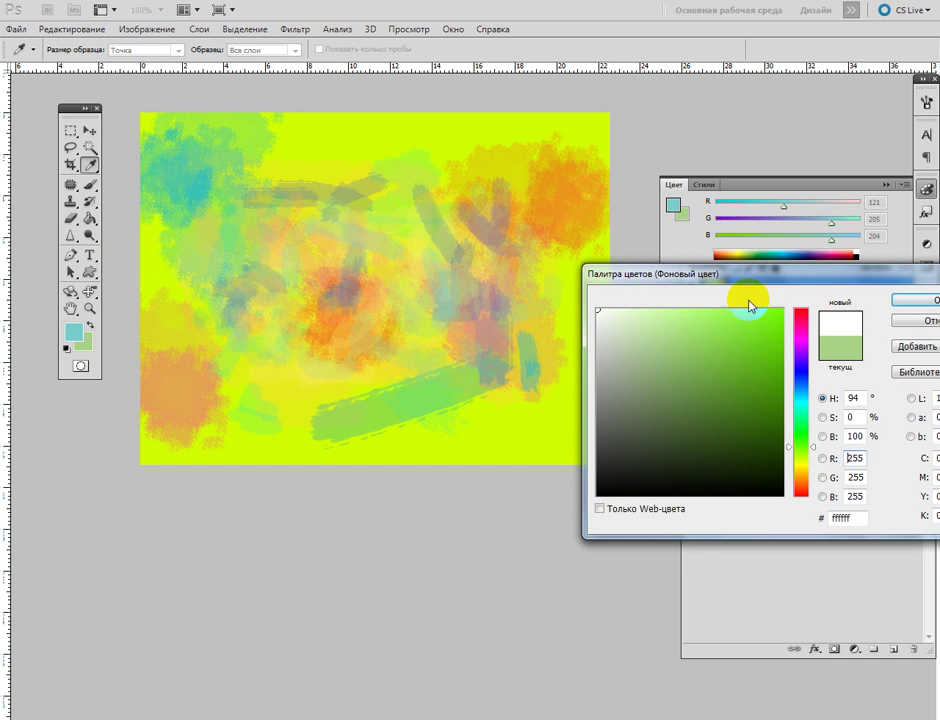
{"action": "left_click", "coordinate": [902, 300]}
- Swap the foreground and background colours and add the white 90 pt Arial text "color" over the middle of the painting
{"action": "left_click", "coordinate": [89, 257]}
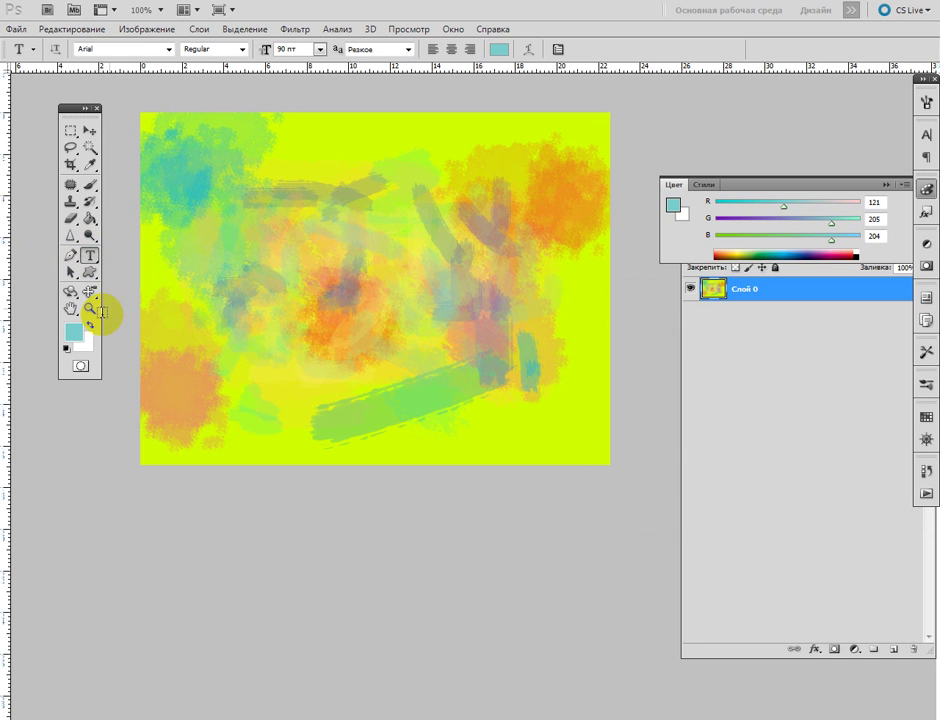
{"action": "left_click", "coordinate": [91, 325]}
{"action": "left_click", "coordinate": [195, 317]}
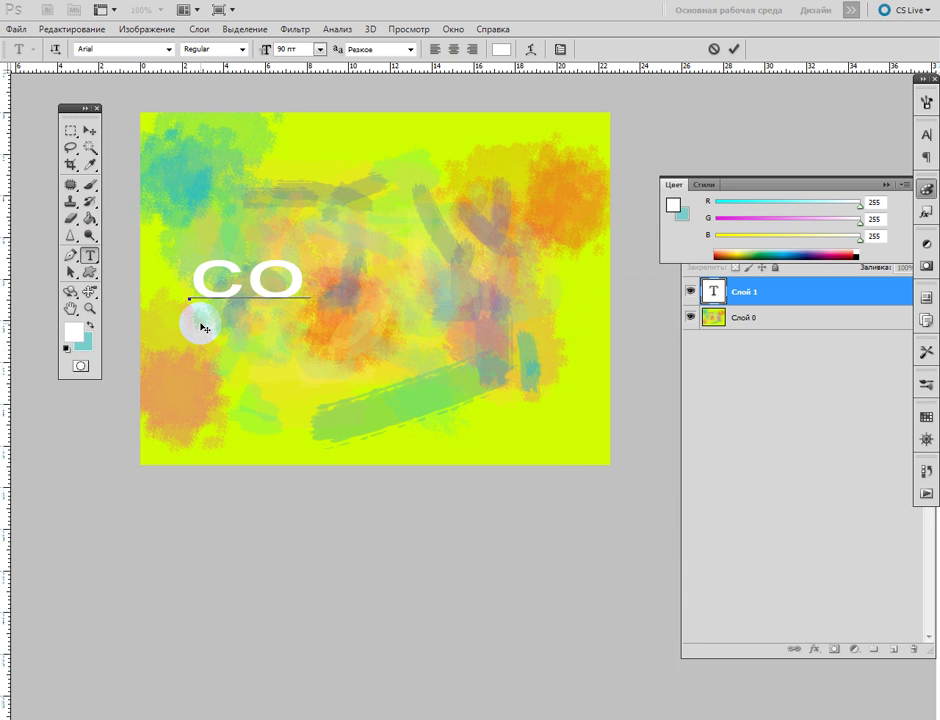
{"action": "type", "text": "color"}
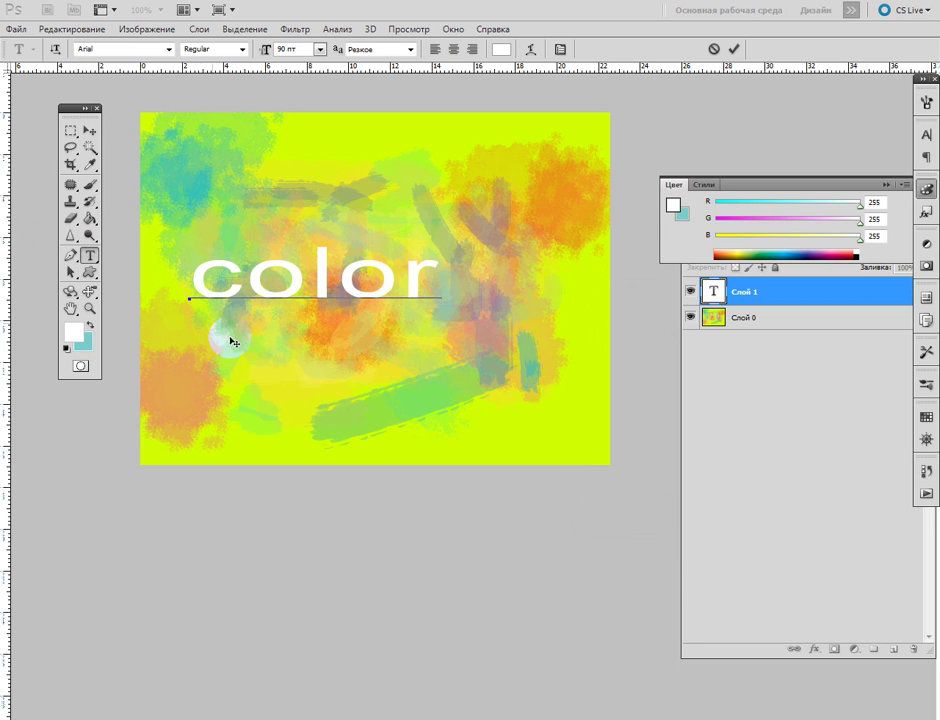
{"action": "left_click_drag", "start_coordinate": [339, 431], "coordinate": [379, 429]}
- Change the font of the word "color" to Berlin Sans FB Bold and move the text towards the canvas centre
{"action": "left_click_drag", "start_coordinate": [475, 291], "coordinate": [224, 203]}
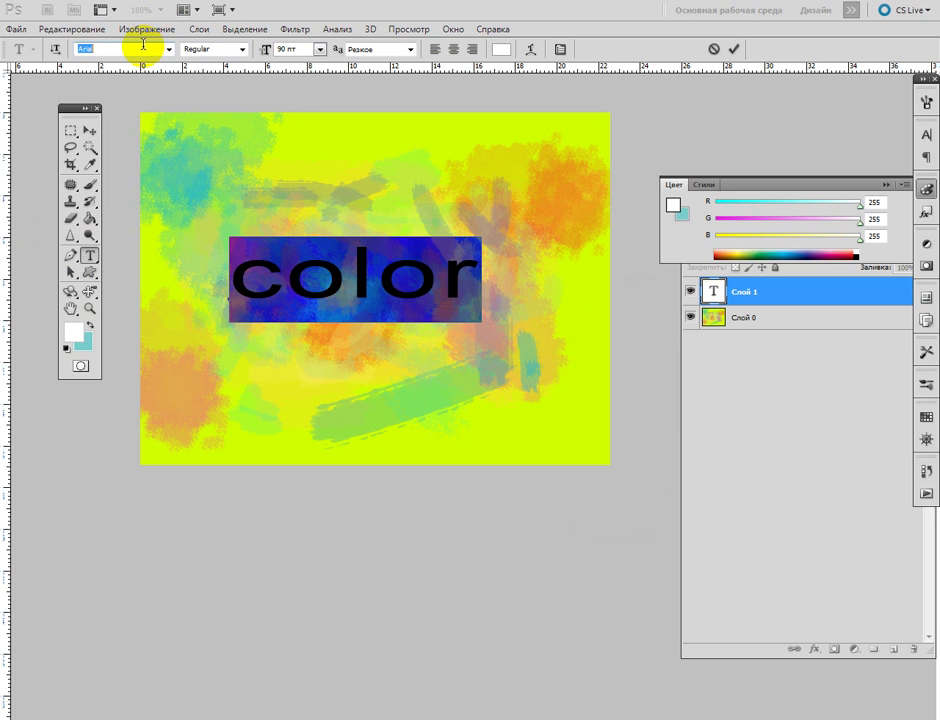
{"action": "scroll", "coordinate": [143, 44], "scroll_direction": "down", "scroll_amount": 5}
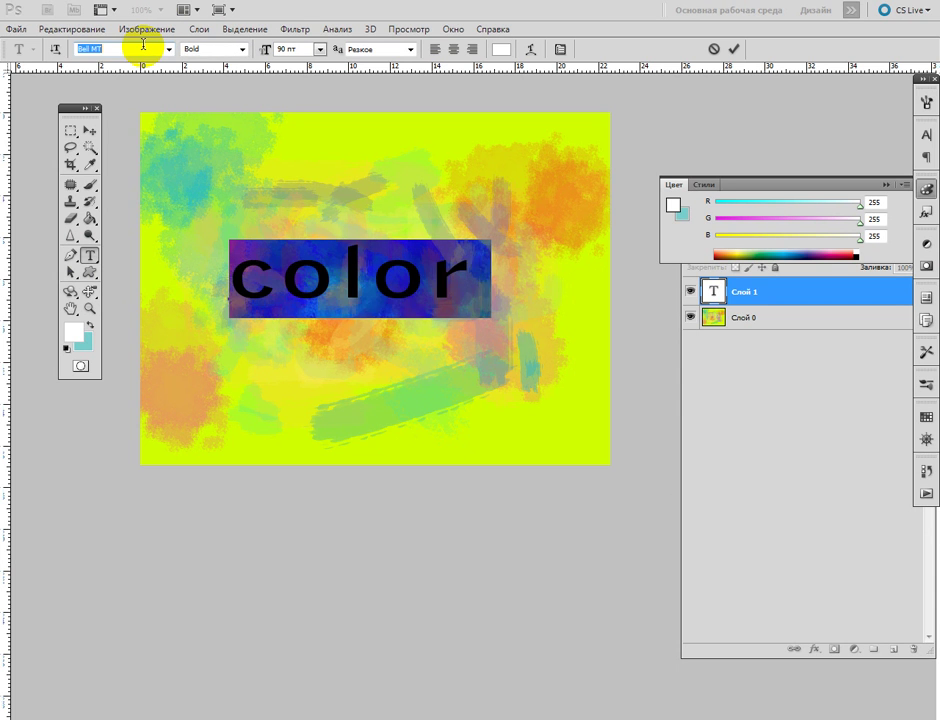
{"action": "scroll", "coordinate": [143, 44], "scroll_direction": "down", "scroll_amount": 1}
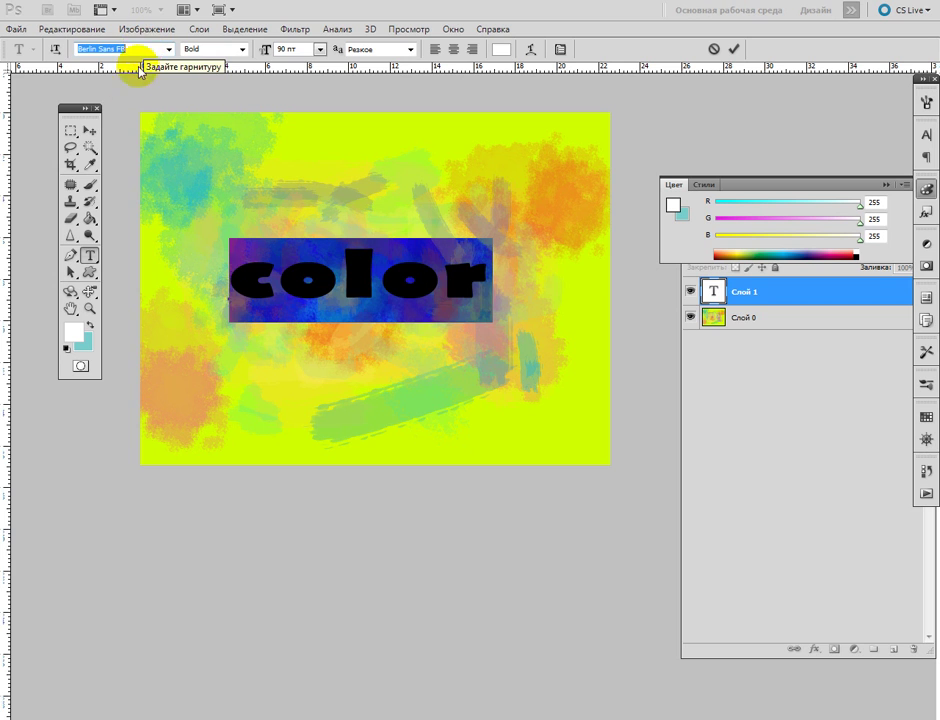
{"action": "left_click", "coordinate": [89, 131]}
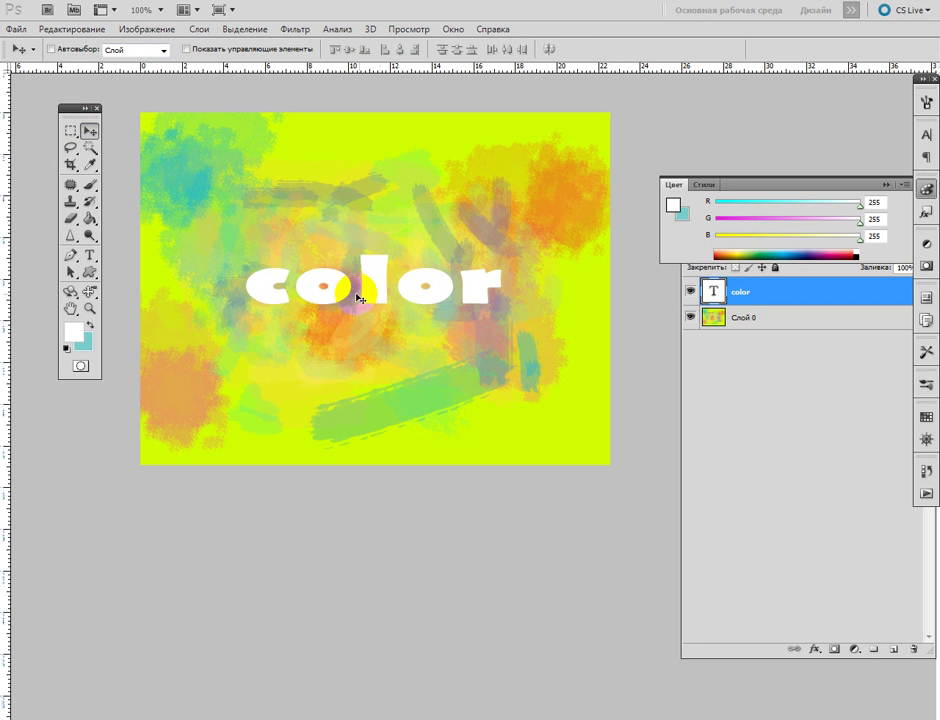
- Enlarge the word "color" to 100 pt and recentre it on the canvas
{"action": "key", "text": "t"}
{"action": "left_click_drag", "start_coordinate": [258, 287], "coordinate": [495, 285]}
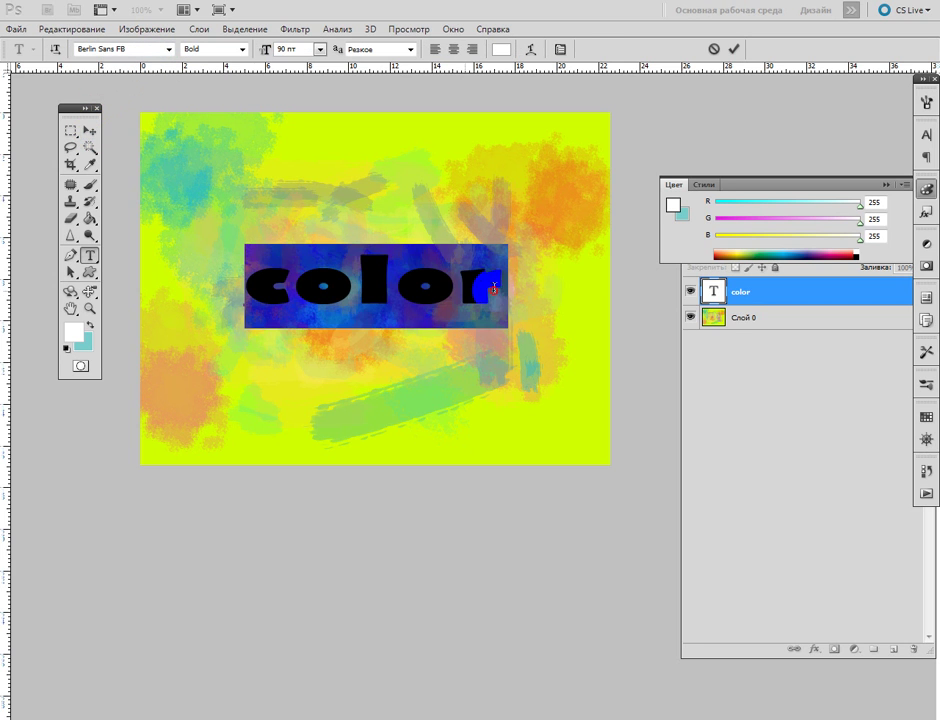
{"action": "left_click", "coordinate": [300, 49]}
{"action": "scroll", "coordinate": [300, 49], "scroll_direction": "up", "scroll_amount": 7}
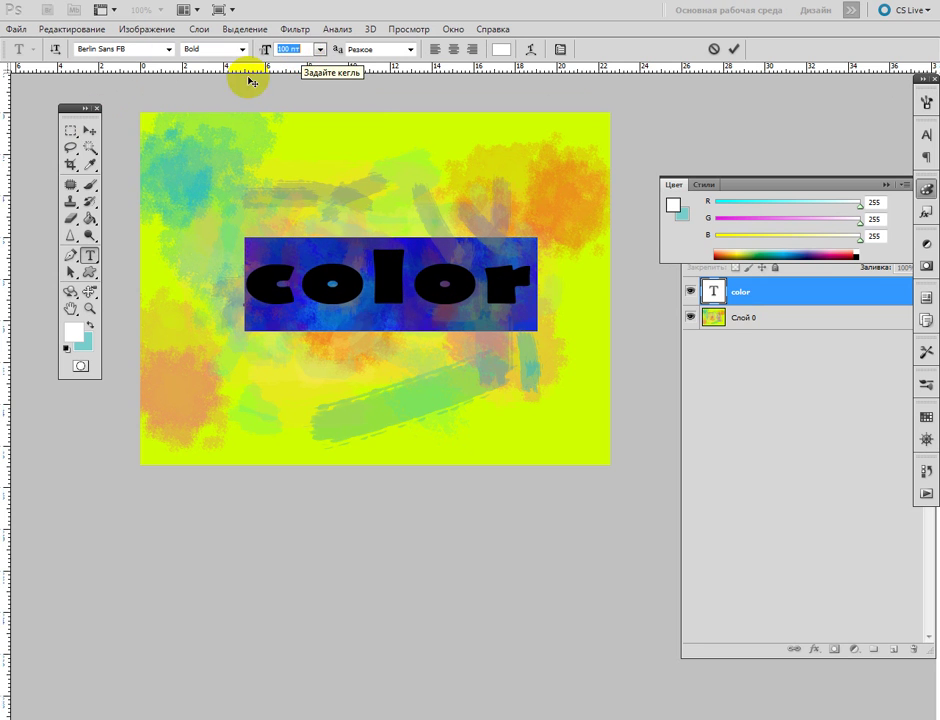
{"action": "left_click", "coordinate": [89, 131]}
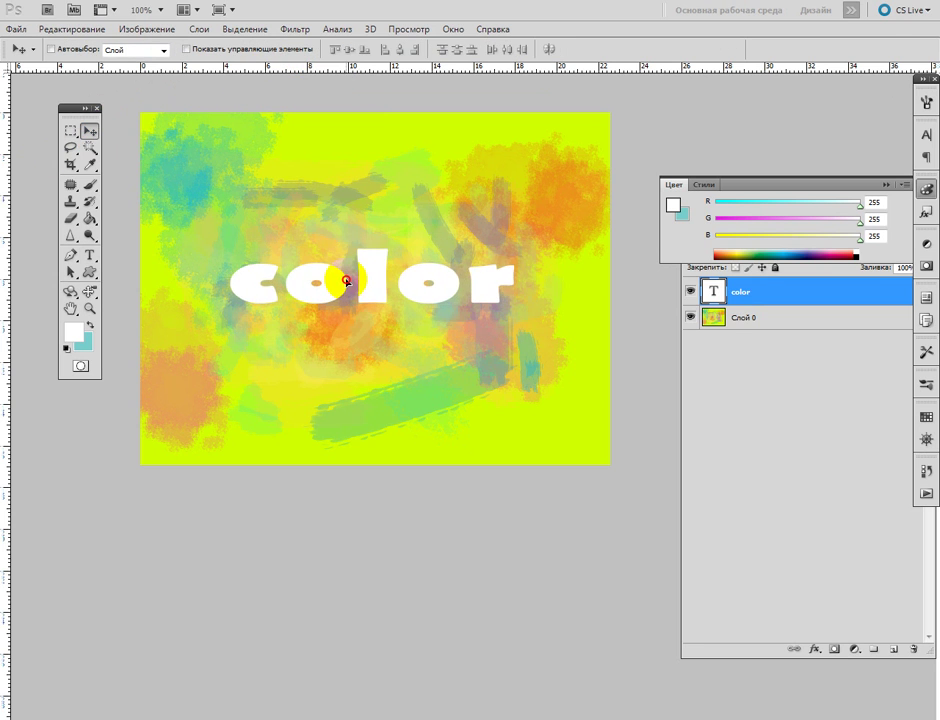
- Load the transparency of the "color" text layer as a new selection
{"action": "left_click", "coordinate": [690, 291]}
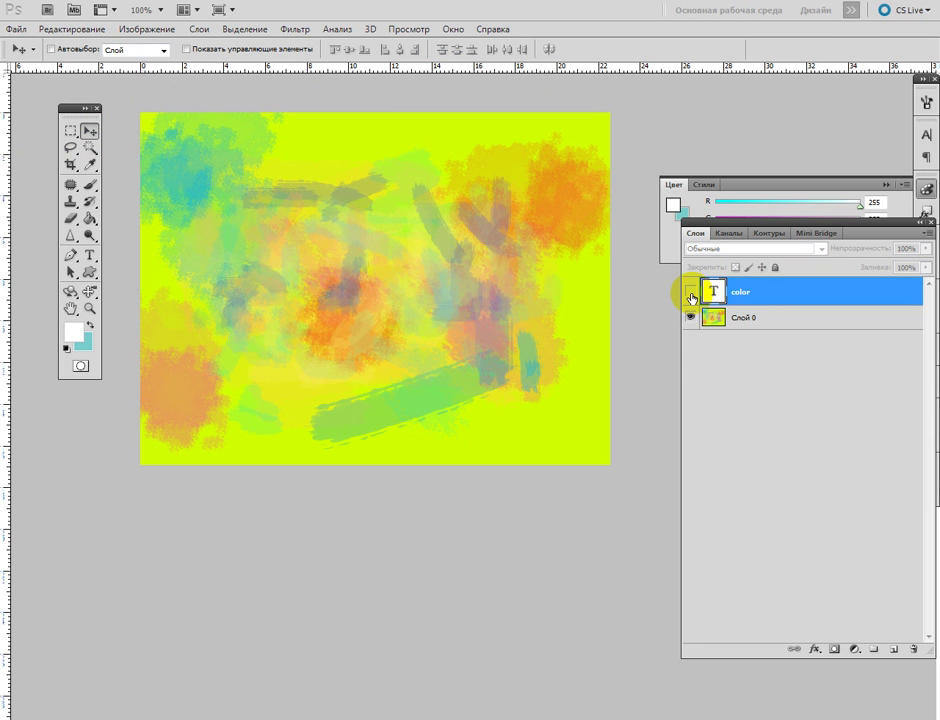
{"action": "left_click", "coordinate": [690, 291]}
{"action": "left_click", "coordinate": [245, 29]}
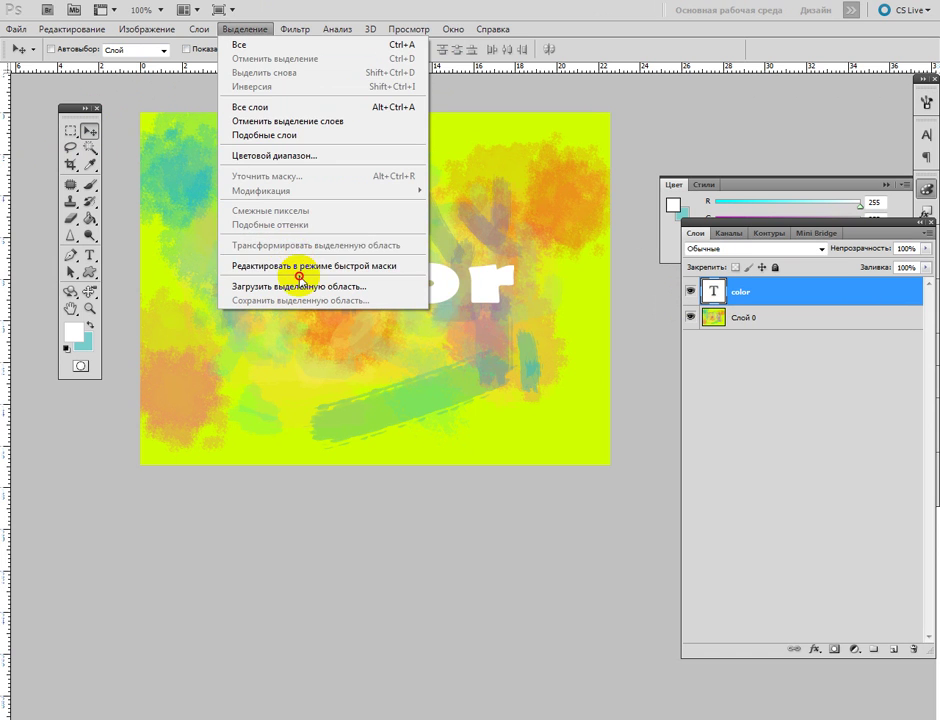
{"action": "left_click", "coordinate": [302, 286]}
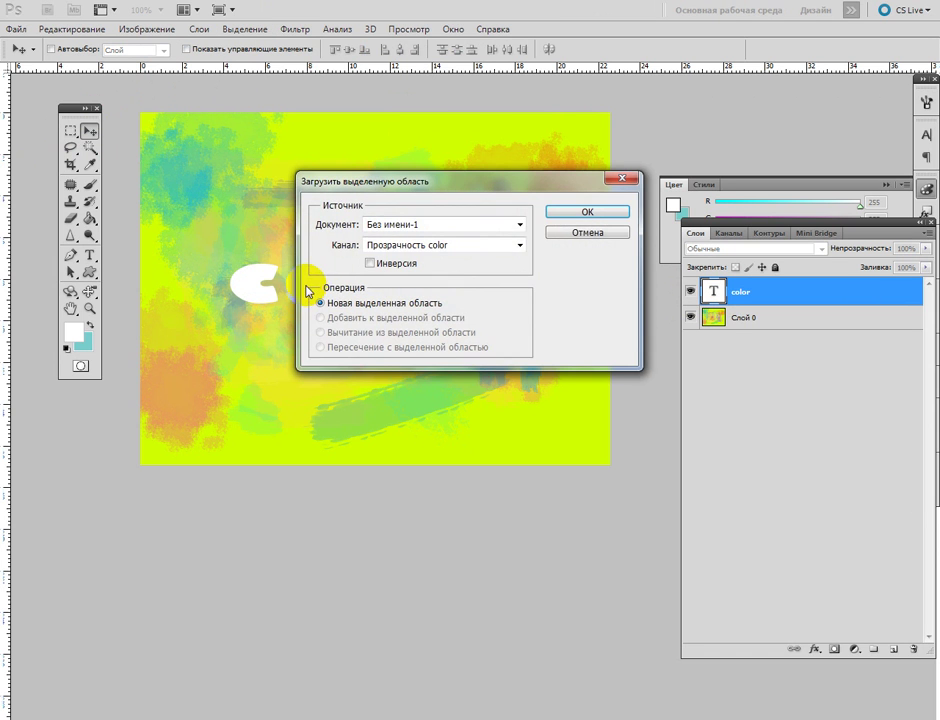
{"action": "left_click", "coordinate": [564, 212]}
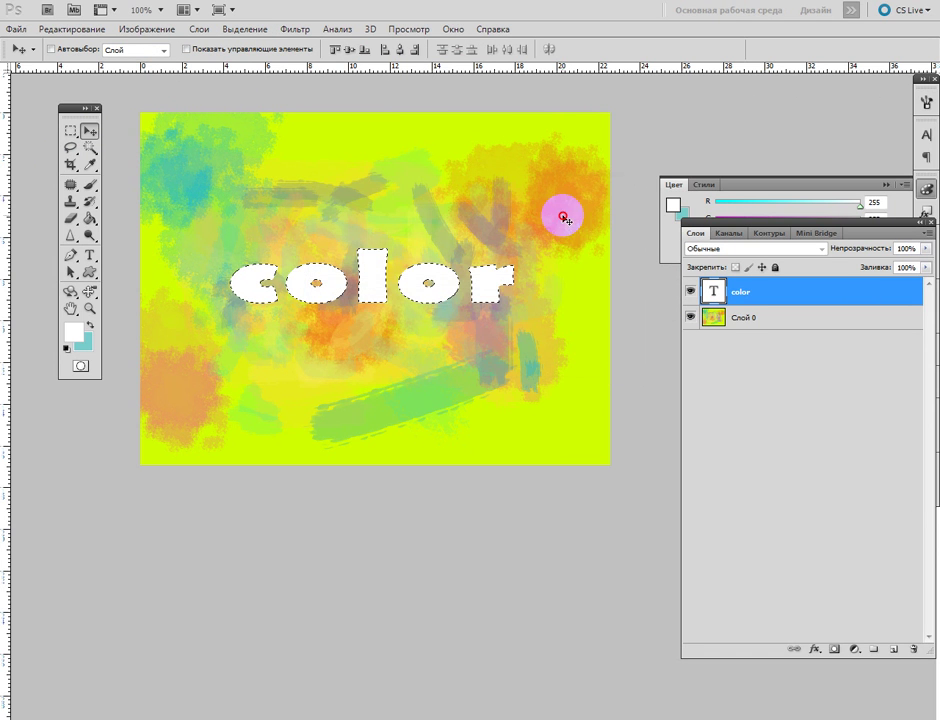
- Hide the "color" text layer and cut the selected letter shapes out of the painted layer
{"action": "left_click", "coordinate": [690, 291]}
{"action": "left_click", "coordinate": [776, 322]}
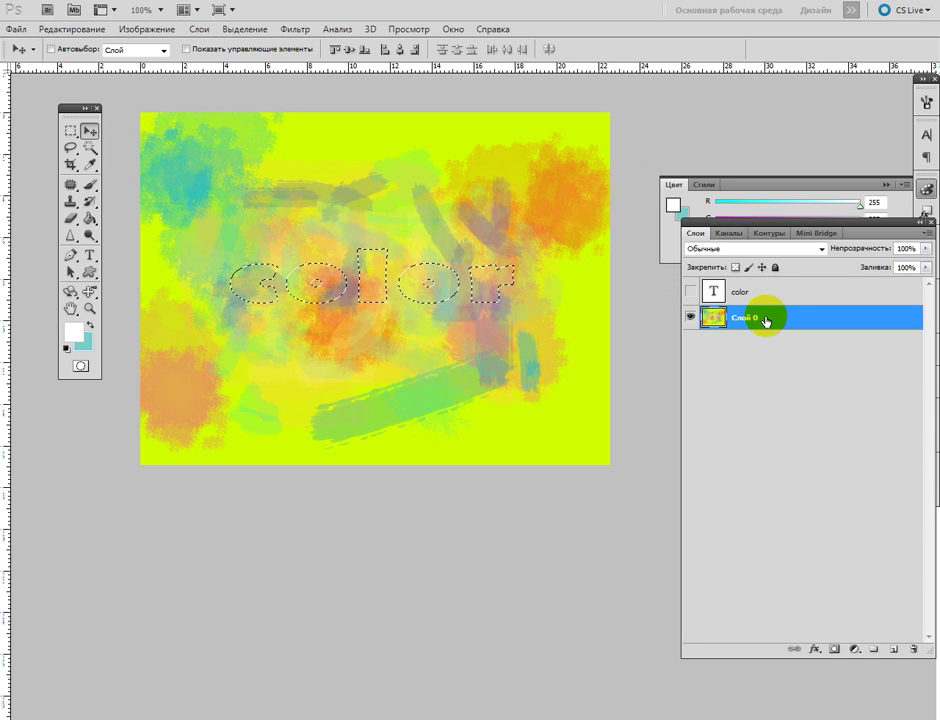
{"action": "left_click", "coordinate": [103, 30]}
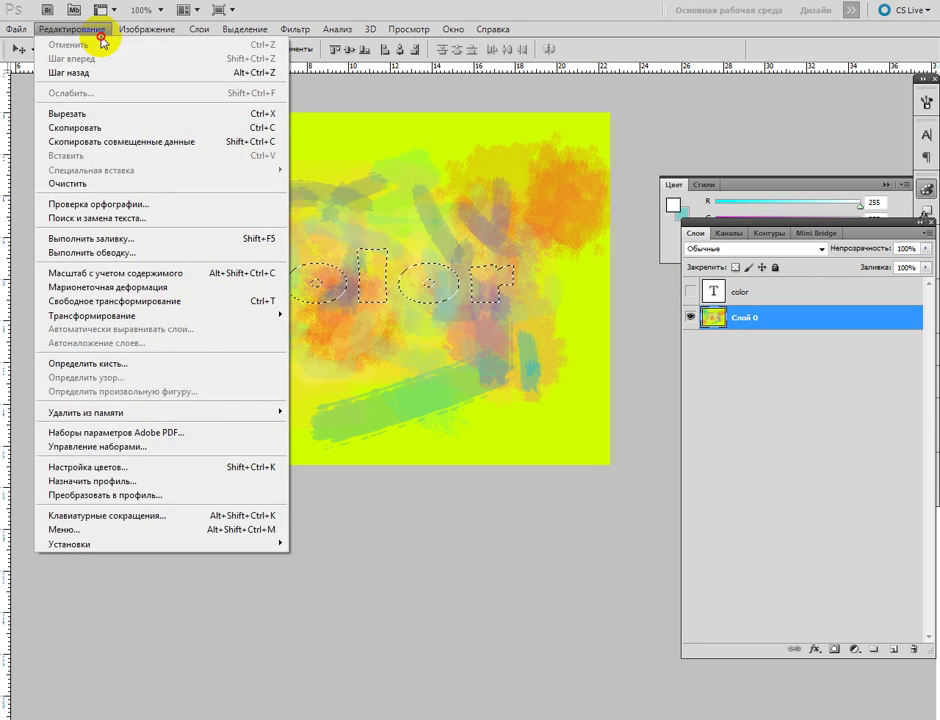
{"action": "left_click", "coordinate": [94, 113]}
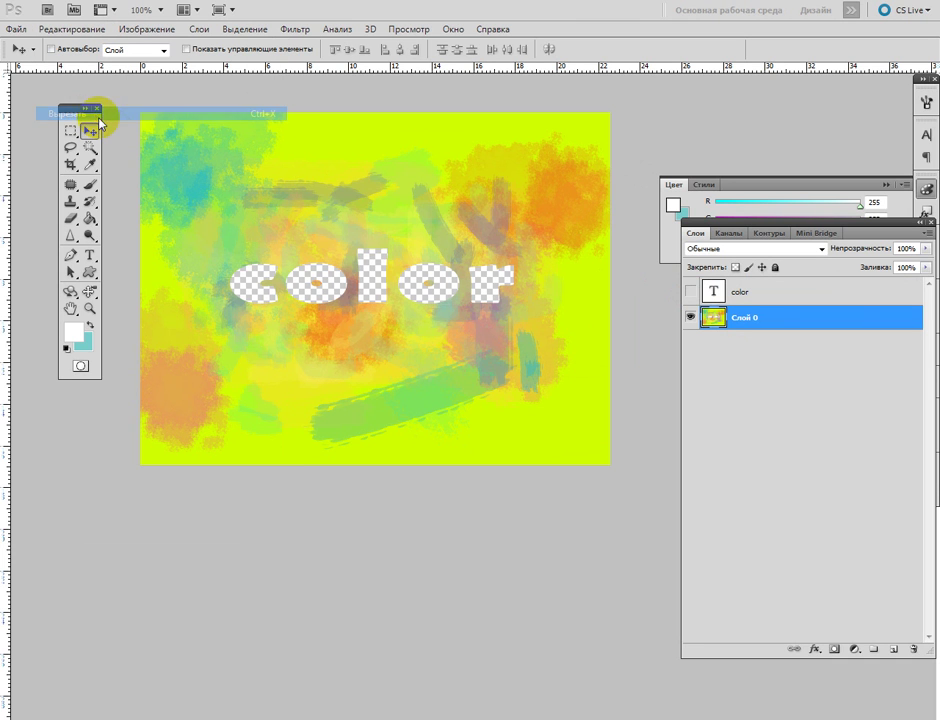
- Hide the painted layer, and create a new layer above it filled with white
{"action": "left_click", "coordinate": [689, 317]}
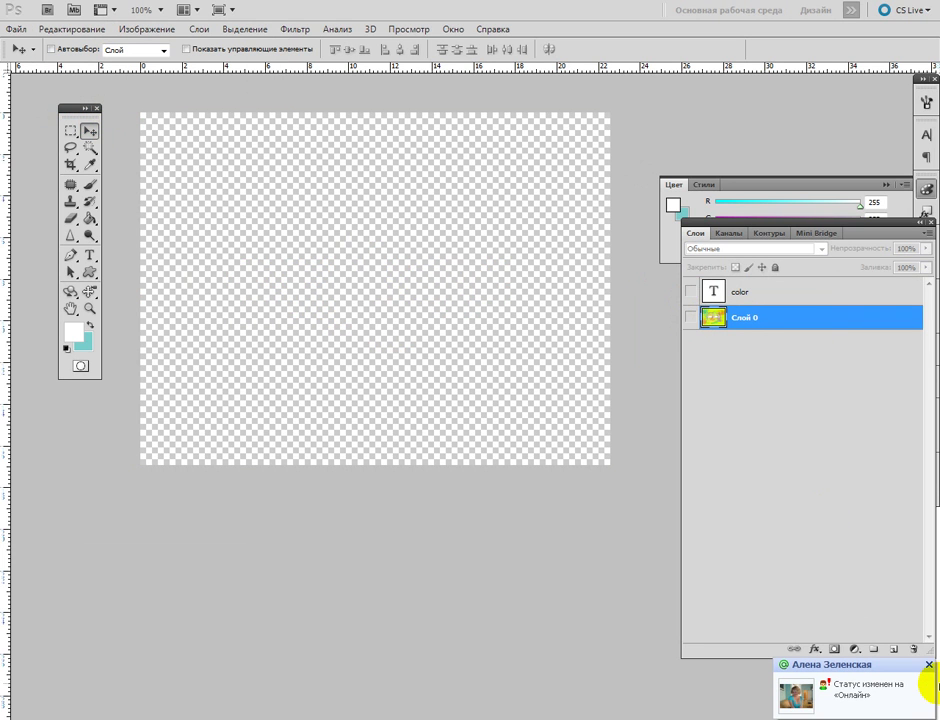
{"action": "left_click", "coordinate": [930, 666]}
{"action": "left_click", "coordinate": [891, 649]}
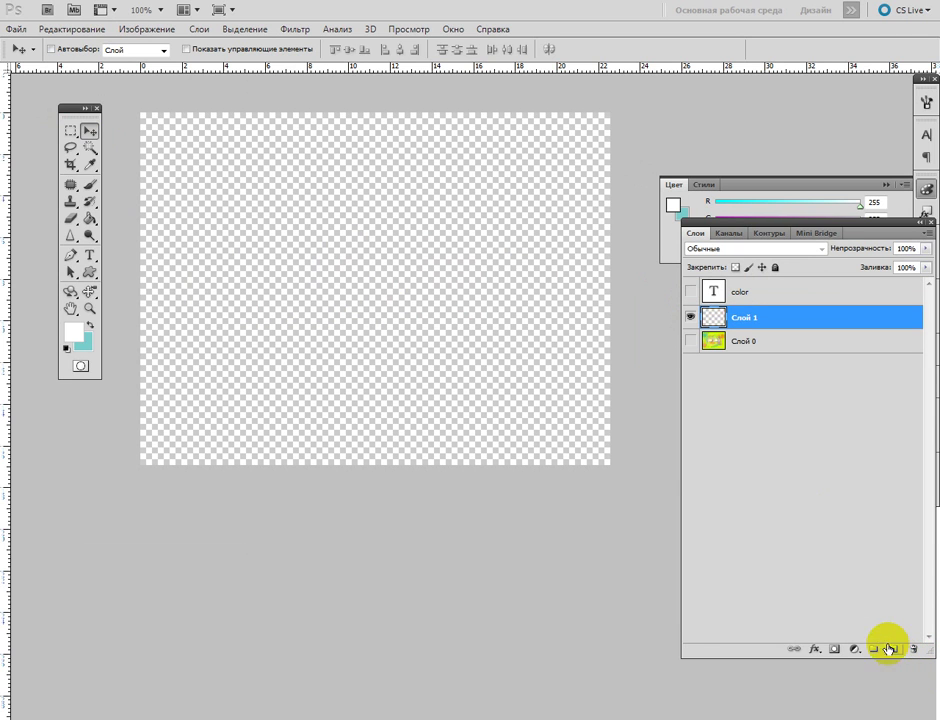
{"action": "left_click", "coordinate": [89, 228]}
{"action": "left_click", "coordinate": [89, 220]}
{"action": "left_click", "coordinate": [205, 282]}
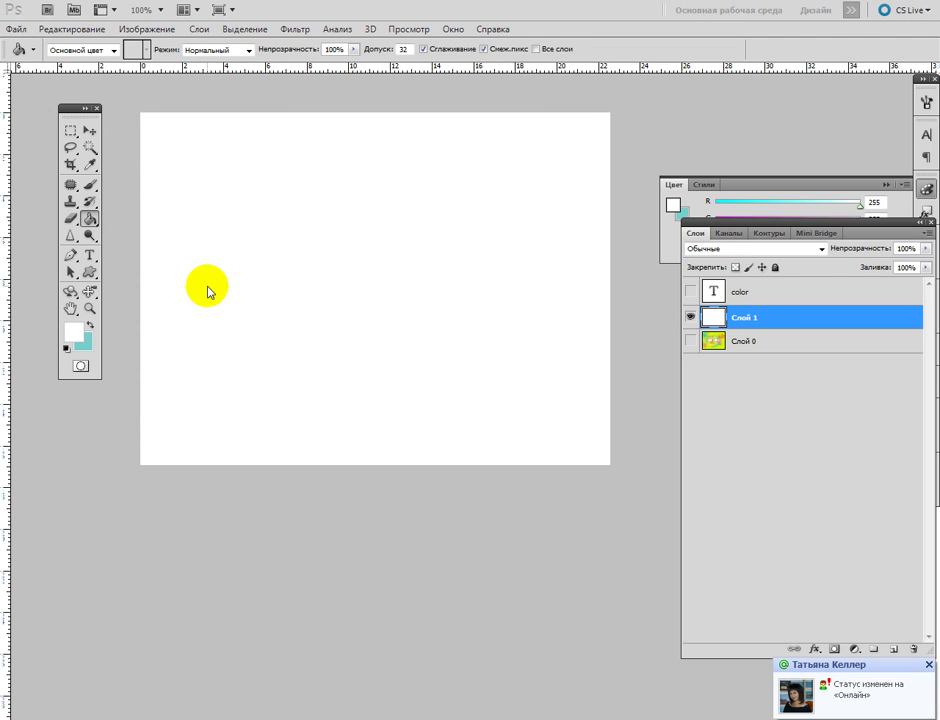
{"action": "left_click", "coordinate": [929, 665]}
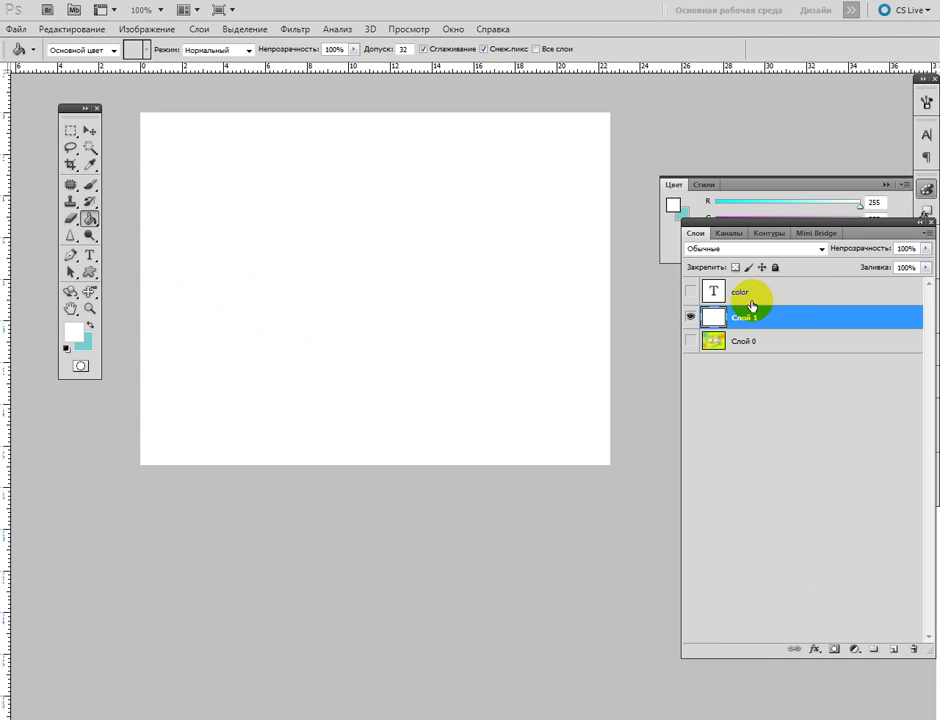
- Paste the cut multicoloured letters above the white layer and move them to the canvas centre
{"action": "left_click", "coordinate": [71, 29]}
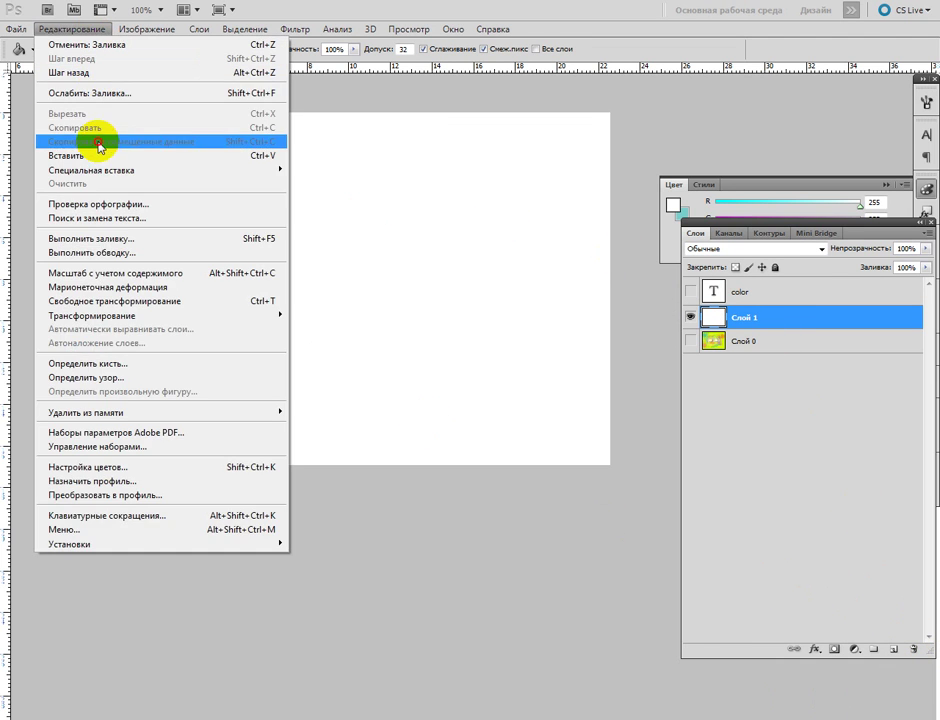
{"action": "left_click", "coordinate": [98, 156]}
{"action": "left_click", "coordinate": [89, 131]}
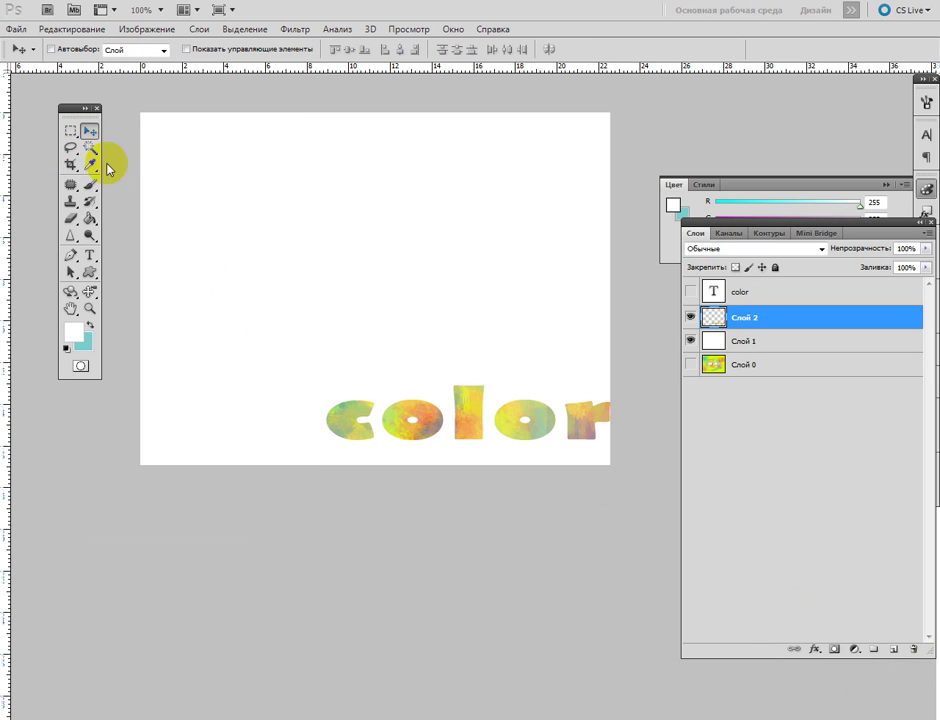
{"action": "left_click_drag", "start_coordinate": [377, 410], "coordinate": [309, 283]}
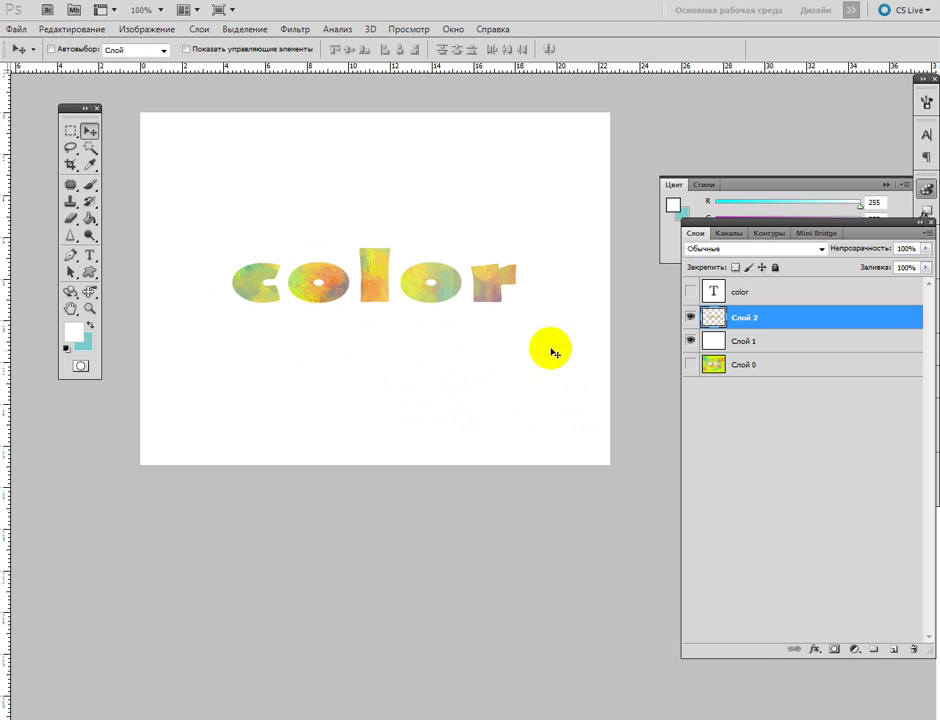
- Nudge the multicoloured letters slightly and crop the canvas to a shorter strip, trimming white space above and below the word
{"action": "left_click_drag", "start_coordinate": [468, 299], "coordinate": [462, 301]}
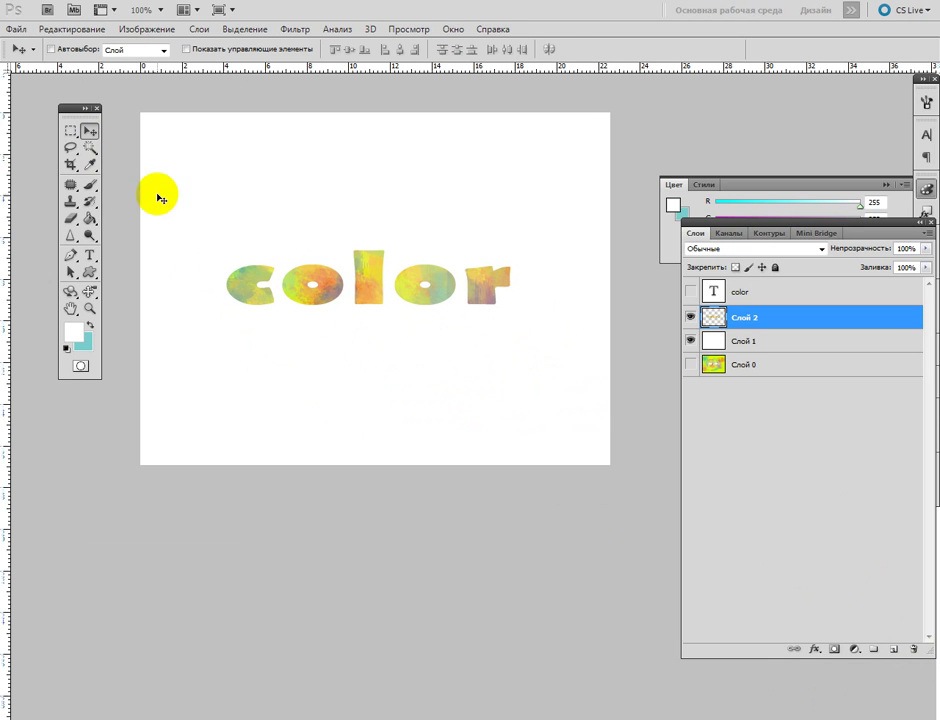
{"action": "left_click", "coordinate": [71, 164]}
{"action": "left_click_drag", "start_coordinate": [138, 134], "coordinate": [638, 422]}
{"action": "left_click_drag", "start_coordinate": [374, 136], "coordinate": [373, 152]}
{"action": "key", "text": "Return"}
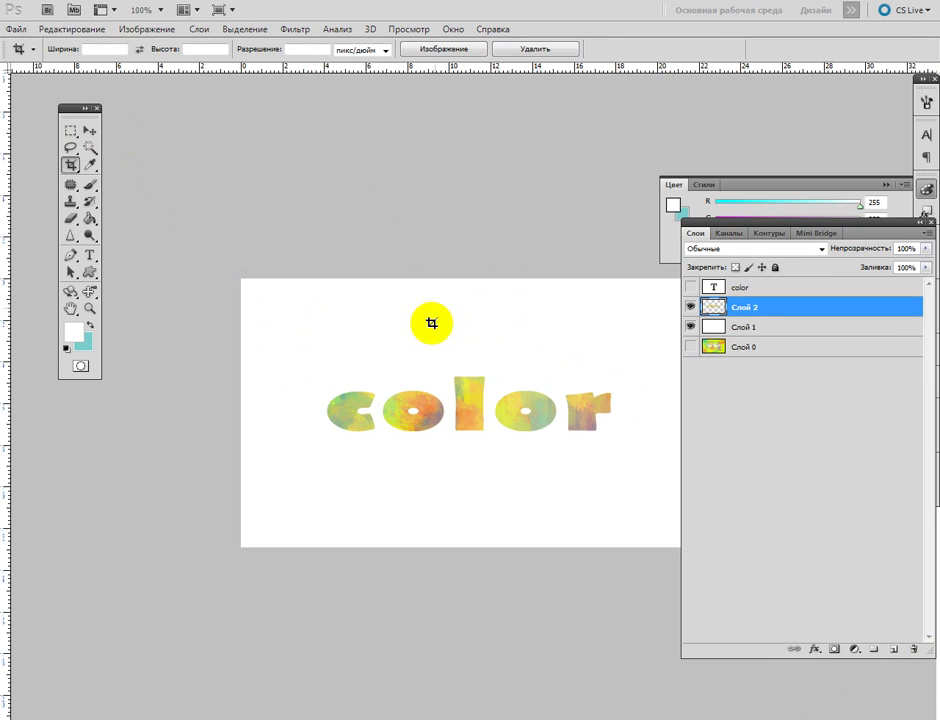
- Add a drop shadow with 52% opacity and 4 px size plus a default outer glow to the multicoloured letter layer
{"action": "left_click", "coordinate": [690, 309]}
{"action": "left_click", "coordinate": [692, 309]}
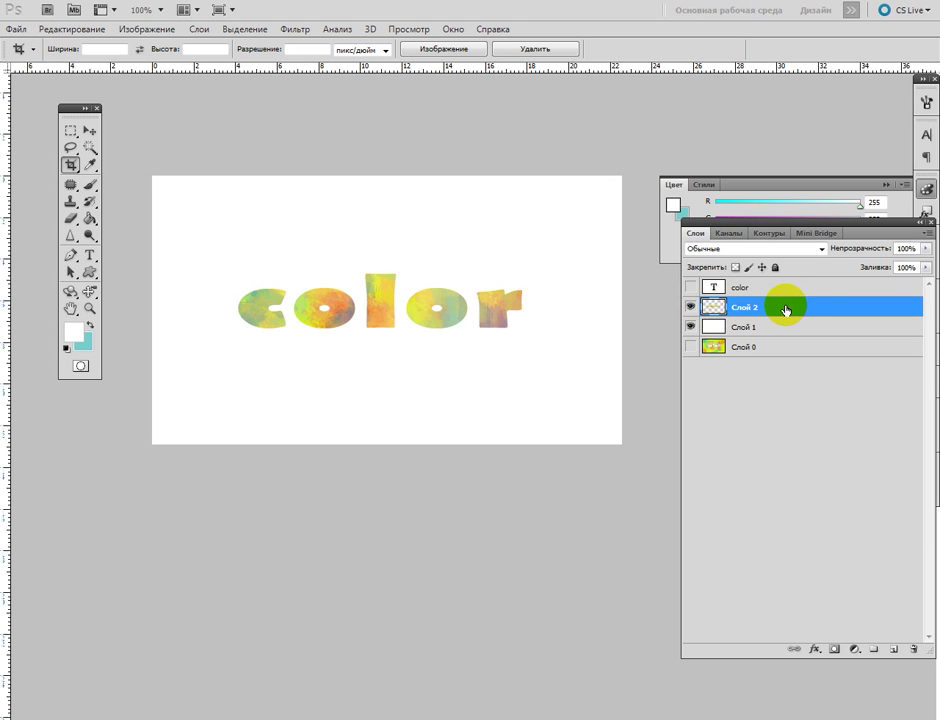
{"action": "double_click", "coordinate": [811, 312]}
{"action": "left_click", "coordinate": [550, 260]}
{"action": "left_click_drag", "start_coordinate": [578, 203], "coordinate": [554, 173]}
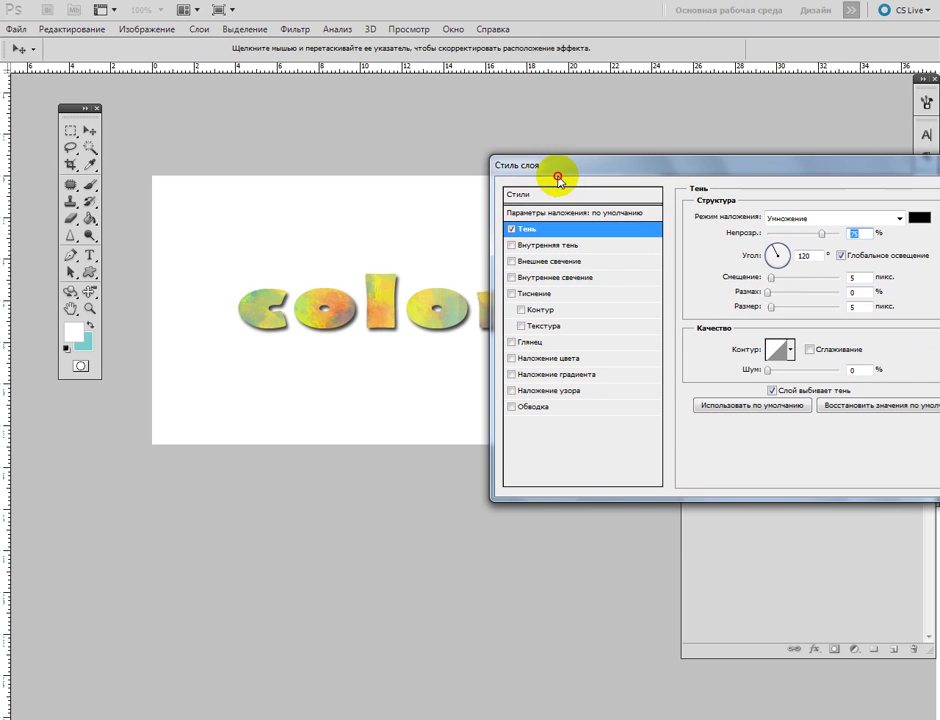
{"action": "left_click_drag", "start_coordinate": [776, 312], "coordinate": [774, 312]}
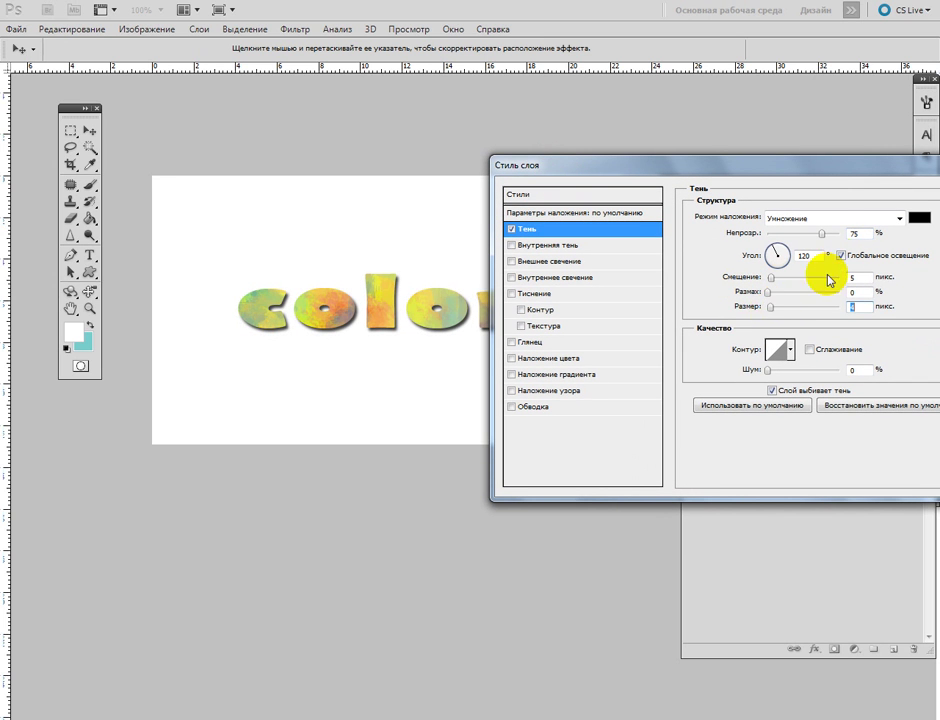
{"action": "left_click_drag", "start_coordinate": [824, 236], "coordinate": [833, 238]}
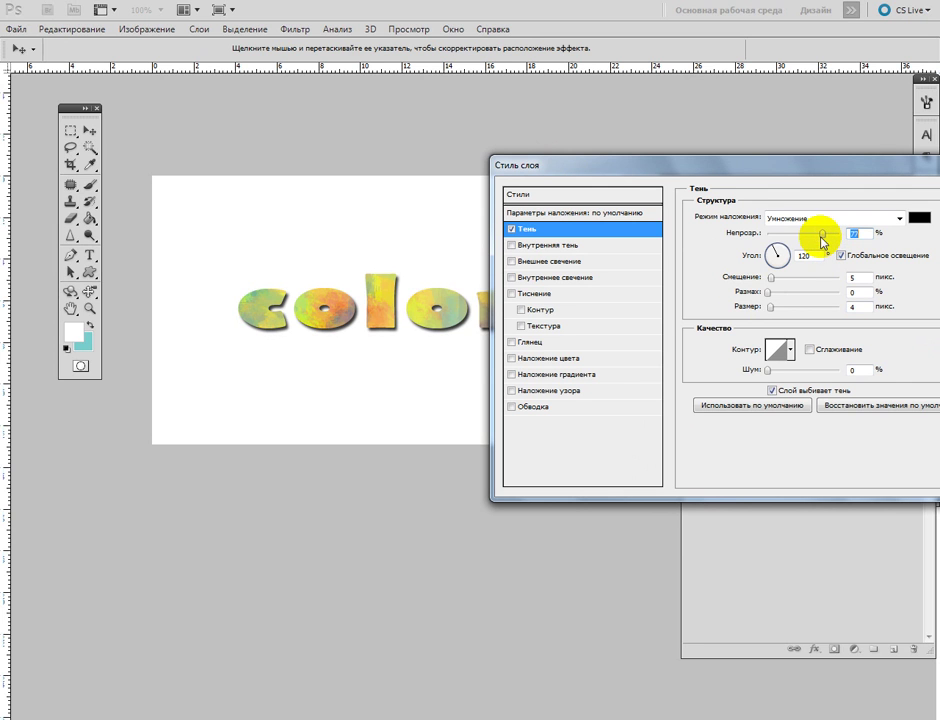
{"action": "left_click_drag", "start_coordinate": [818, 237], "coordinate": [806, 240]}
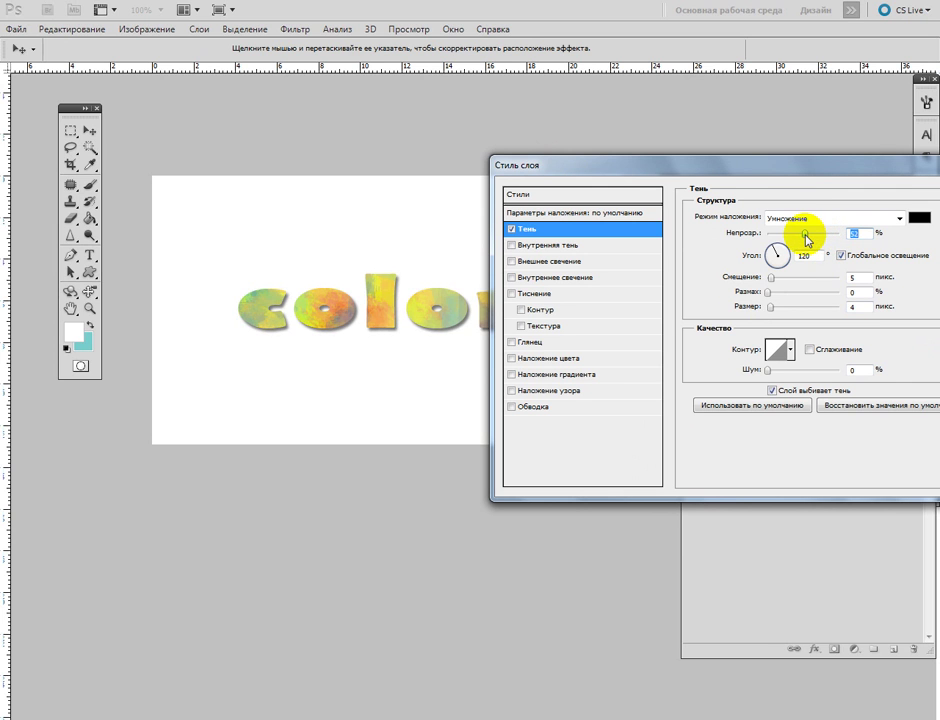
{"action": "left_click", "coordinate": [516, 262]}
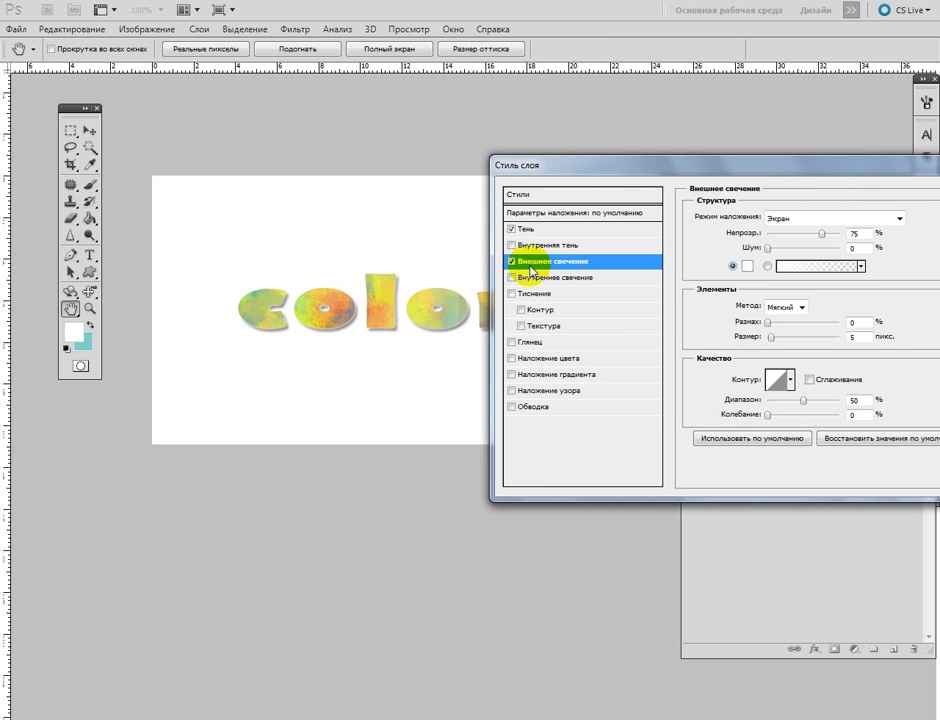
{"action": "key", "text": "Return"}
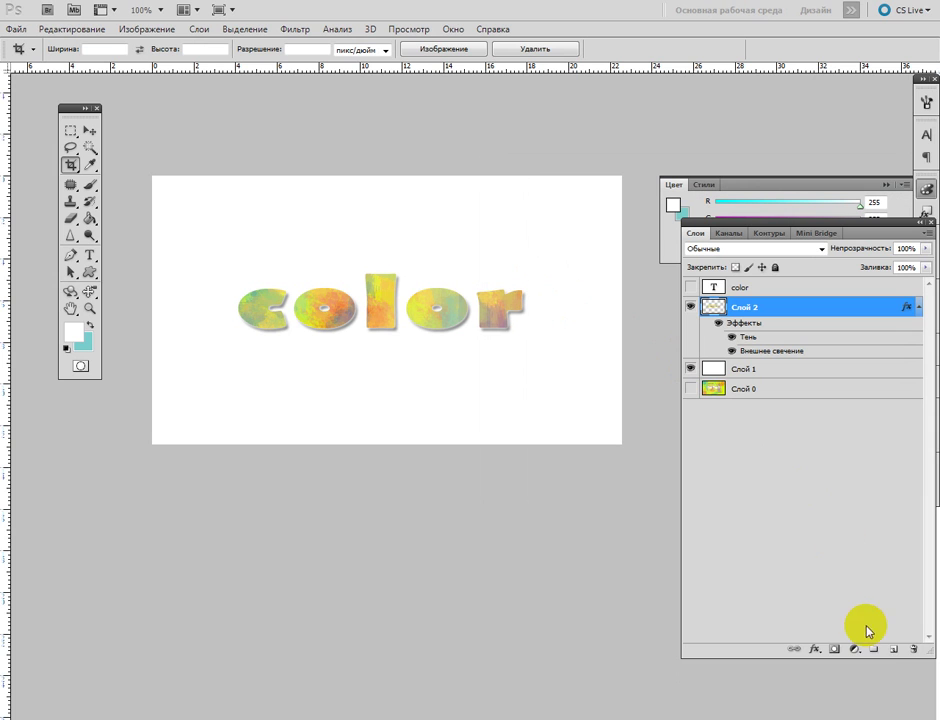
- Erase crack-like scratches into the letters with the Eraser tool, using the 52 px crack brush
{"action": "left_click", "coordinate": [72, 218]}
{"action": "left_click", "coordinate": [92, 222]}
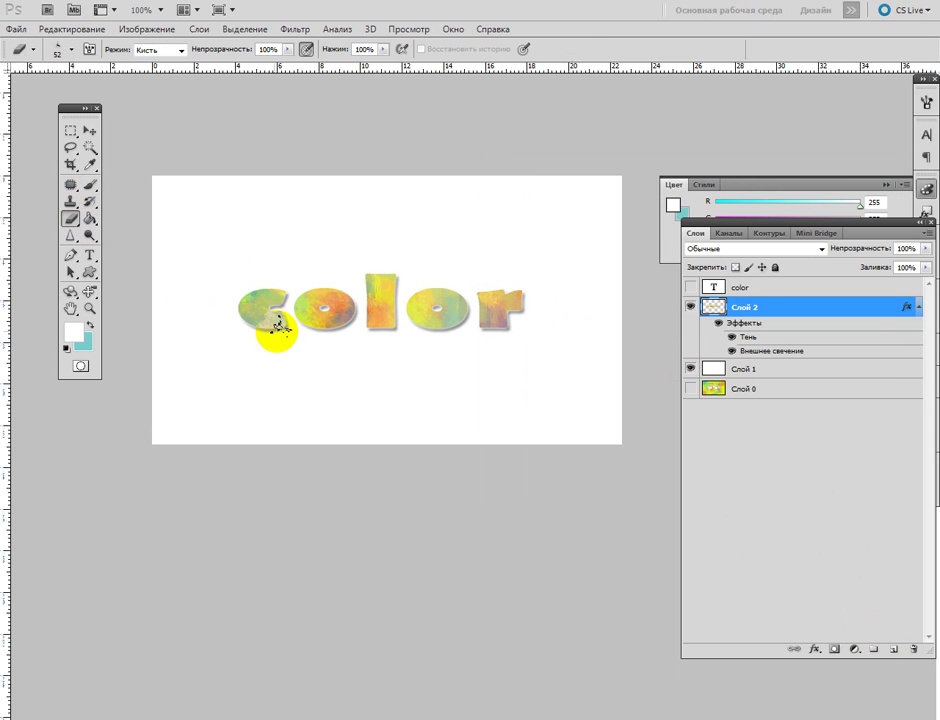
{"action": "right_click", "coordinate": [267, 290]}
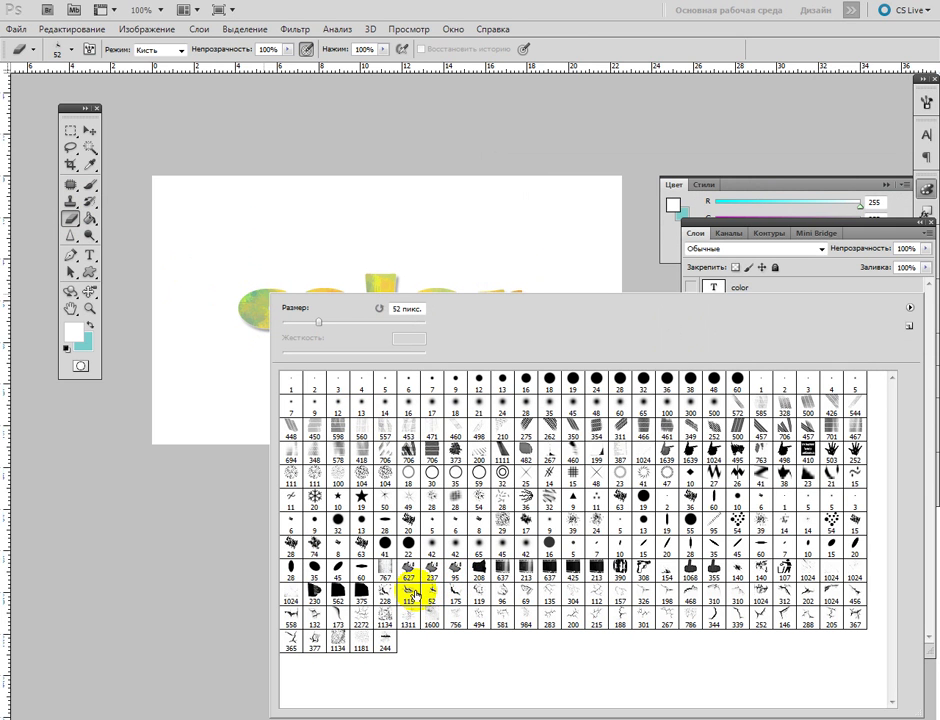
{"action": "double_click", "coordinate": [428, 594]}
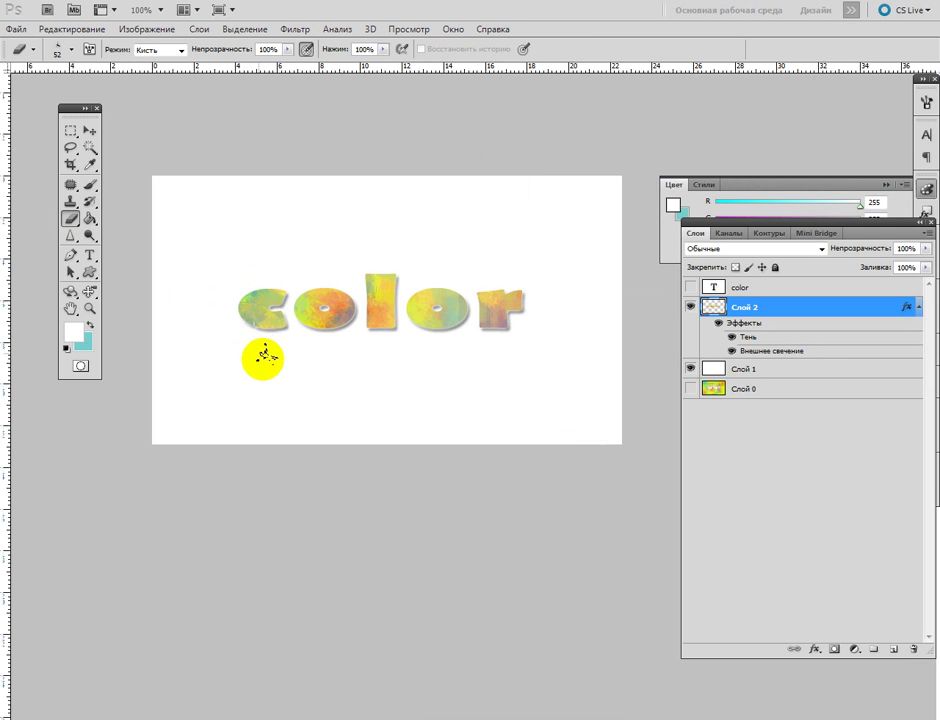
{"action": "mouse_move", "coordinate": [256, 287]}
{"action": "left_mouse_down"}
{"action": "mouse_move", "coordinate": [283, 336]}
{"action": "mouse_move", "coordinate": [316, 323]}
{"action": "mouse_move", "coordinate": [286, 321]}
{"action": "mouse_move", "coordinate": [303, 325]}
{"action": "mouse_move", "coordinate": [308, 310]}
{"action": "mouse_move", "coordinate": [297, 292]}
{"action": "mouse_move", "coordinate": [325, 332]}
{"action": "mouse_move", "coordinate": [341, 332]}
{"action": "mouse_move", "coordinate": [336, 322]}
{"action": "mouse_move", "coordinate": [358, 328]}
{"action": "mouse_move", "coordinate": [314, 320]}
{"action": "mouse_move", "coordinate": [320, 303]}
{"action": "mouse_move", "coordinate": [335, 288]}
{"action": "mouse_move", "coordinate": [372, 281]}
{"action": "mouse_move", "coordinate": [380, 310]}
{"action": "mouse_move", "coordinate": [399, 326]}
{"action": "mouse_move", "coordinate": [387, 270]}
{"action": "mouse_move", "coordinate": [370, 272]}
{"action": "mouse_move", "coordinate": [430, 297]}
{"action": "mouse_move", "coordinate": [373, 325]}
{"action": "mouse_move", "coordinate": [410, 338]}
{"action": "mouse_move", "coordinate": [444, 330]}
{"action": "mouse_move", "coordinate": [458, 286]}
{"action": "mouse_move", "coordinate": [461, 325]}
{"action": "mouse_move", "coordinate": [427, 293]}
{"action": "mouse_move", "coordinate": [439, 315]}
{"action": "mouse_move", "coordinate": [470, 327]}
{"action": "left_mouse_up"}
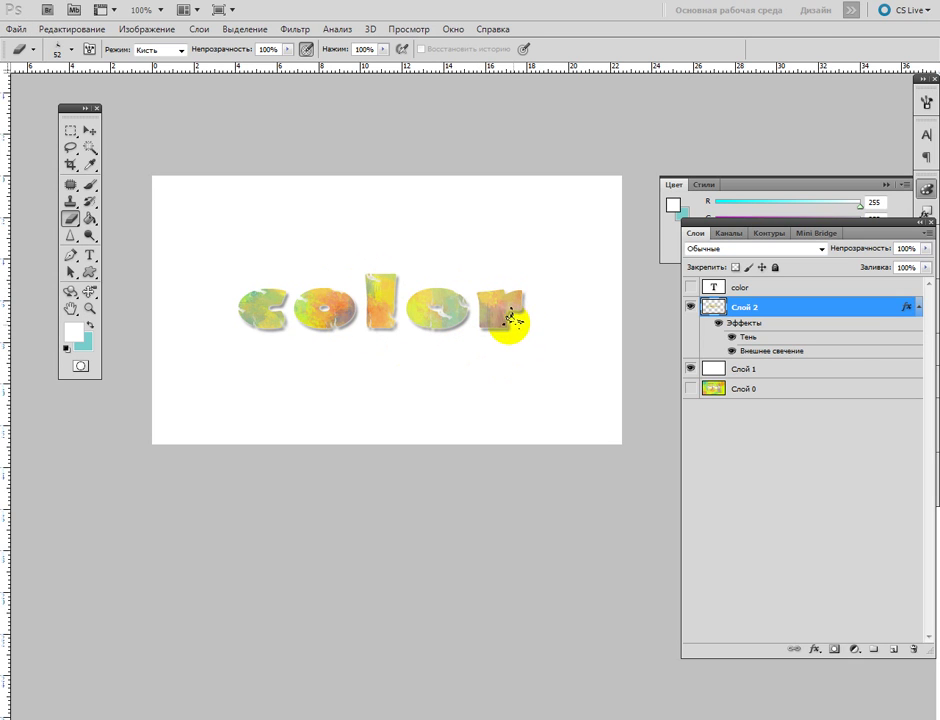
- Set the eraser's opacity to 59%
{"action": "left_click", "coordinate": [288, 50]}
{"action": "left_click", "coordinate": [287, 50]}
{"action": "left_click_drag", "start_coordinate": [259, 70], "coordinate": [255, 70]}
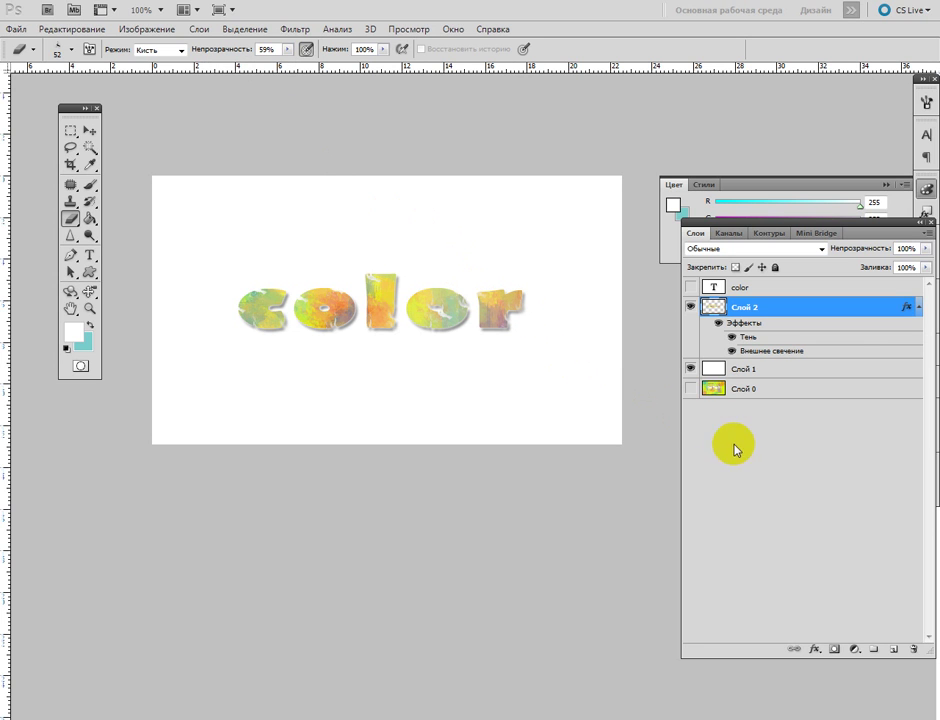
- Create a new layer above the letter layer and choose the 14 px spatter preset for the Brush tool
{"action": "left_click", "coordinate": [893, 652]}
{"action": "left_click", "coordinate": [89, 188]}
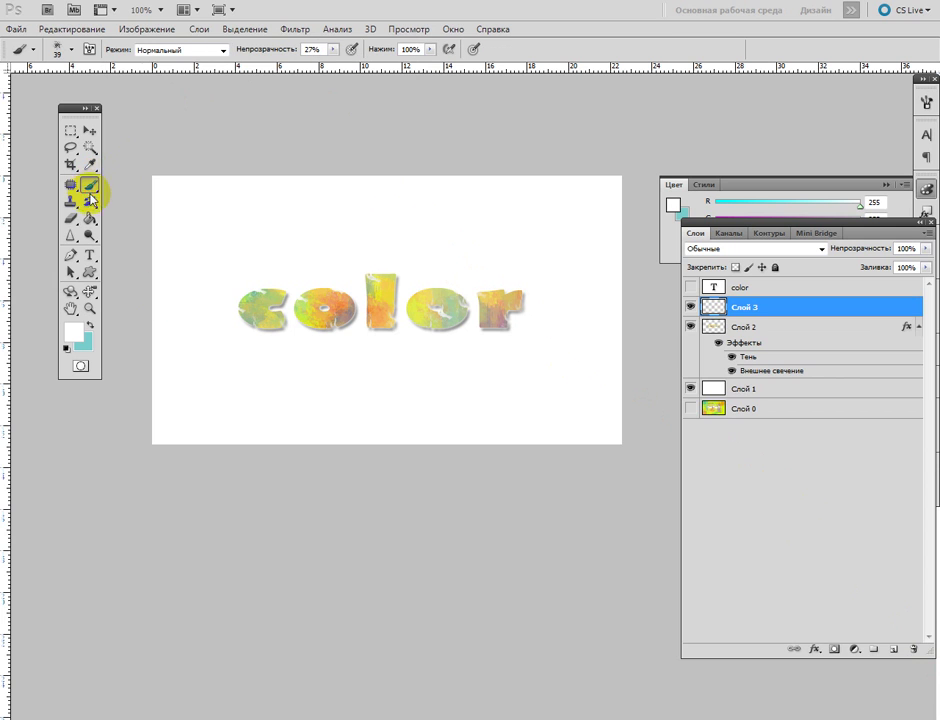
{"action": "right_click", "coordinate": [258, 305]}
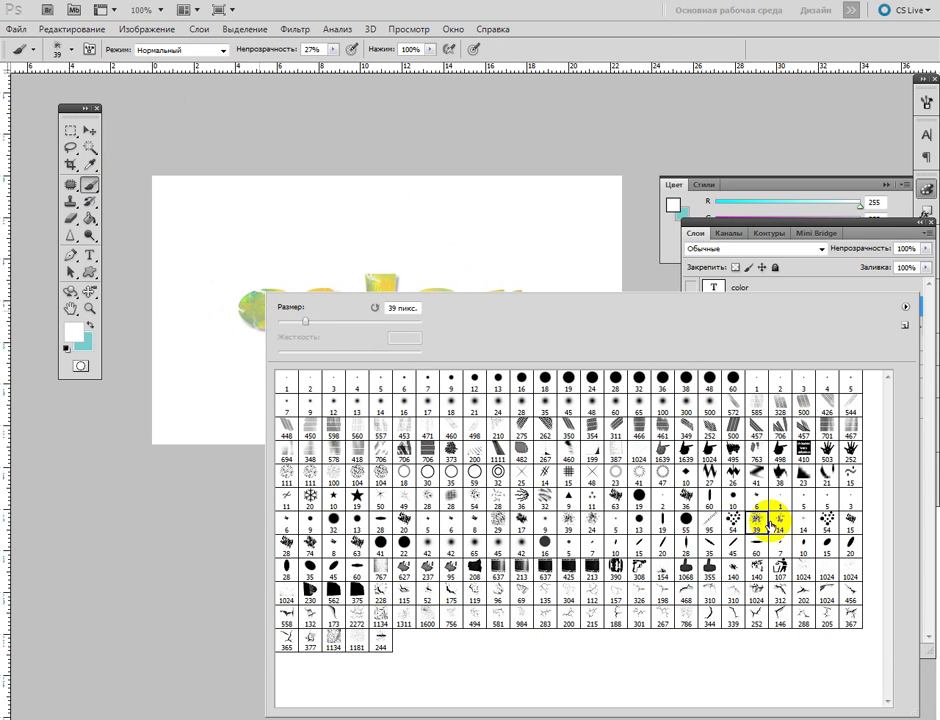
{"action": "double_click", "coordinate": [777, 523]}
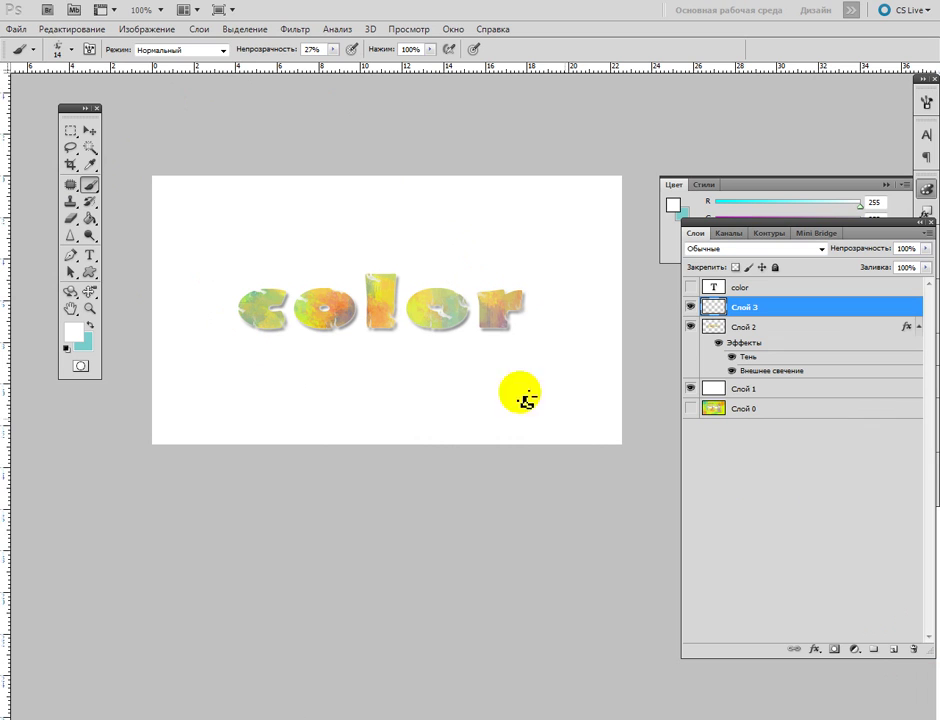
- Dab sampled green on the upper-left edge and sampled yellow on the lower edge of the "c", using a 20 px spatter brush
{"action": "left_click", "coordinate": [95, 166]}
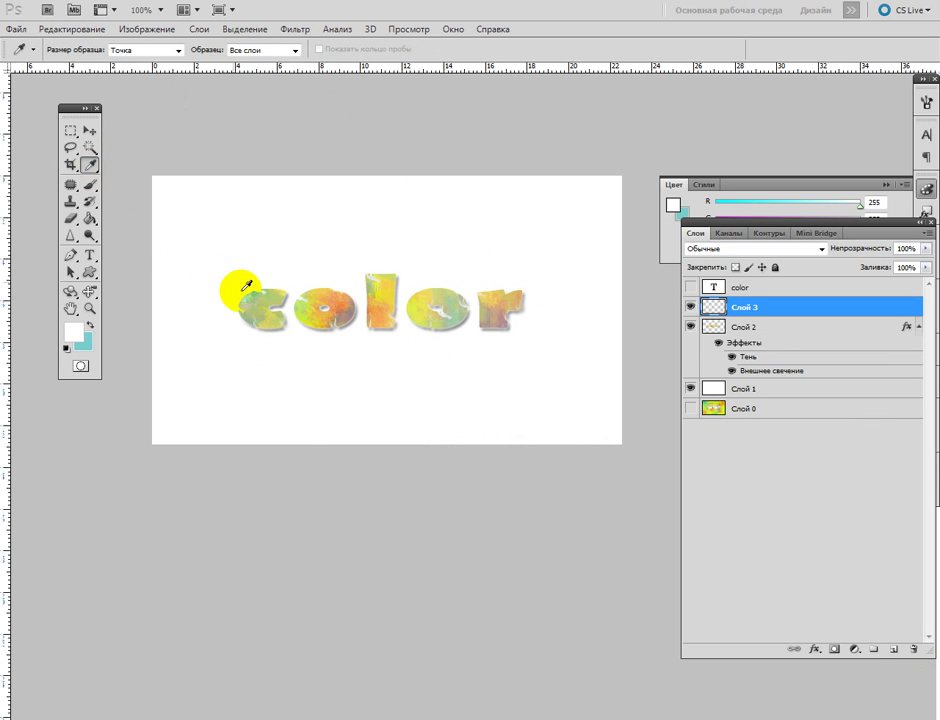
{"action": "left_click", "coordinate": [90, 185]}
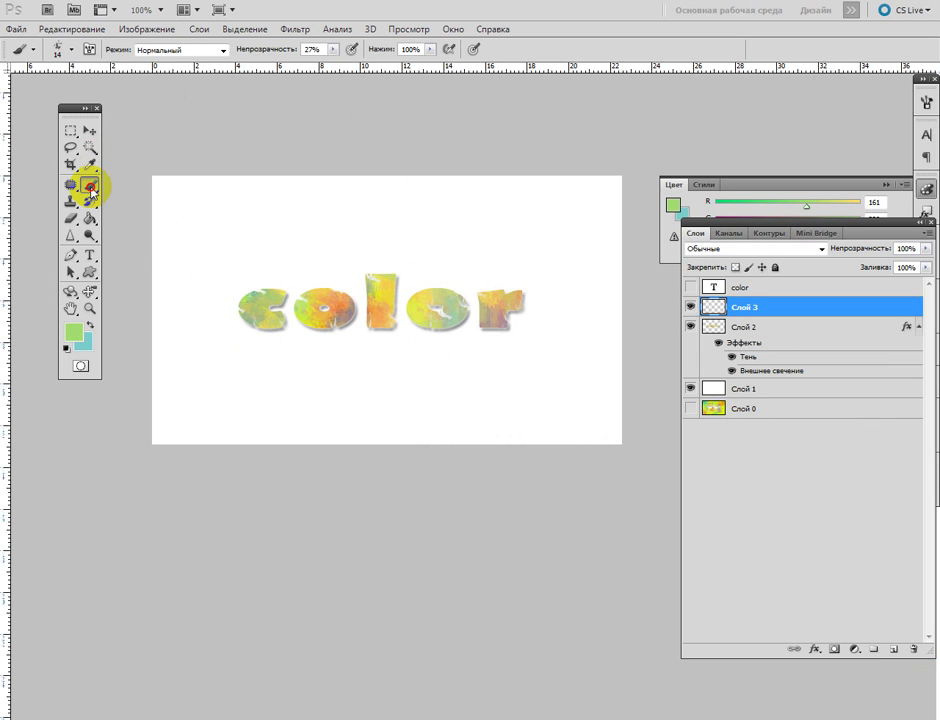
{"action": "left_click", "coordinate": [262, 304], "text": "ctrl"}
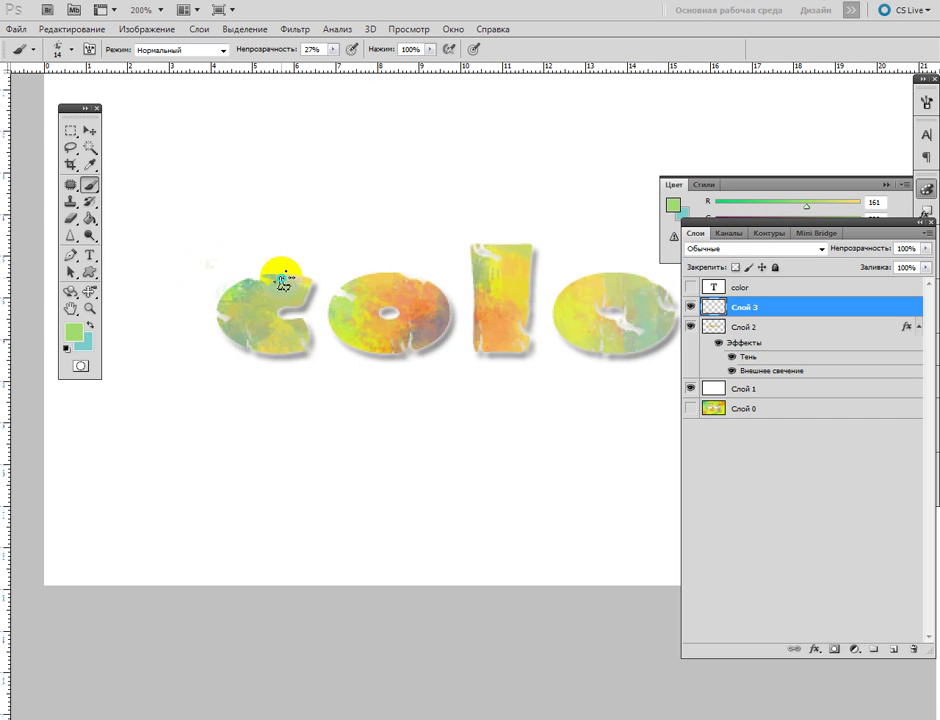
{"action": "right_click", "coordinate": [281, 277]}
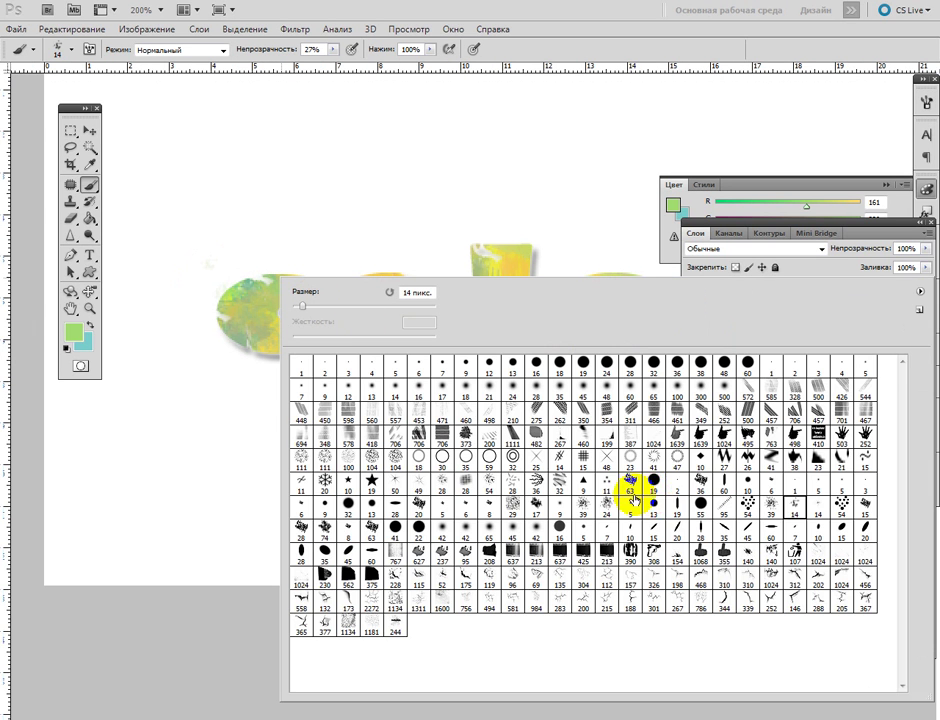
{"action": "double_click", "coordinate": [776, 504]}
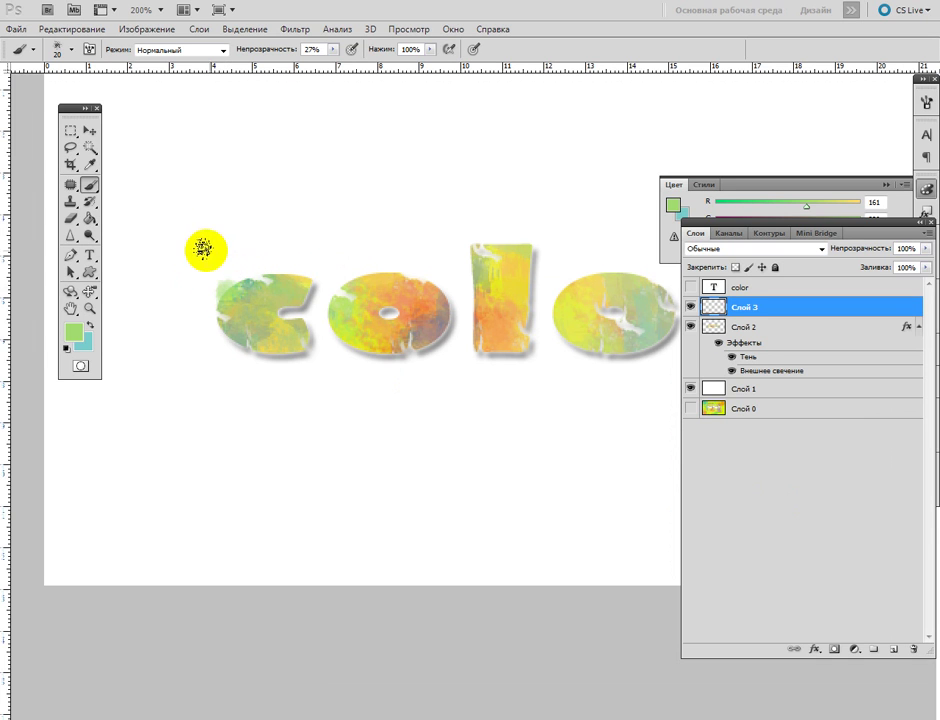
{"action": "left_click", "coordinate": [90, 164]}
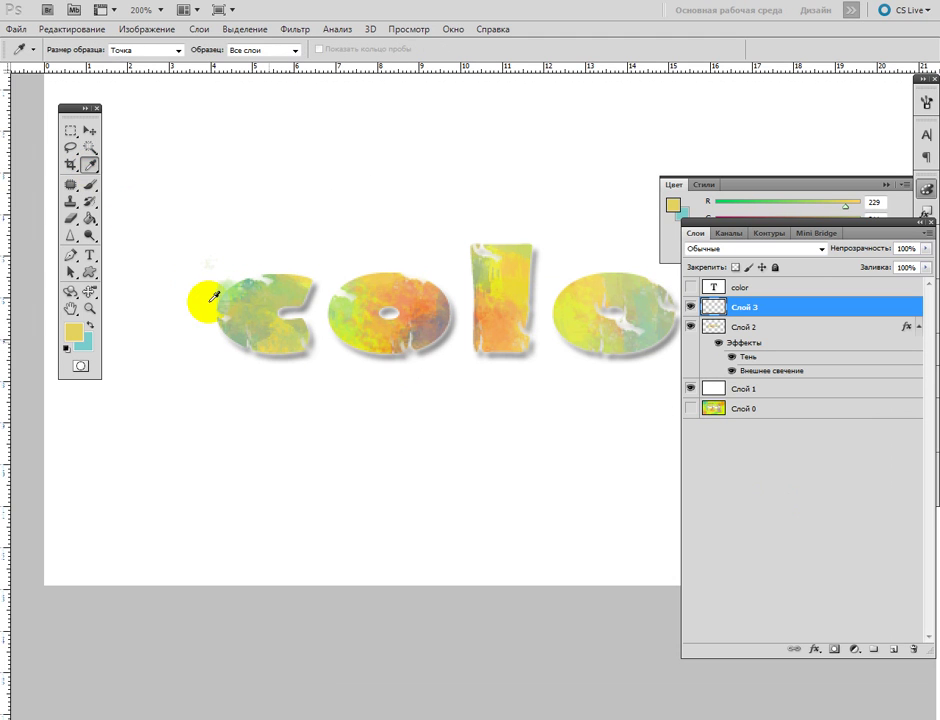
{"action": "left_click", "coordinate": [90, 184]}
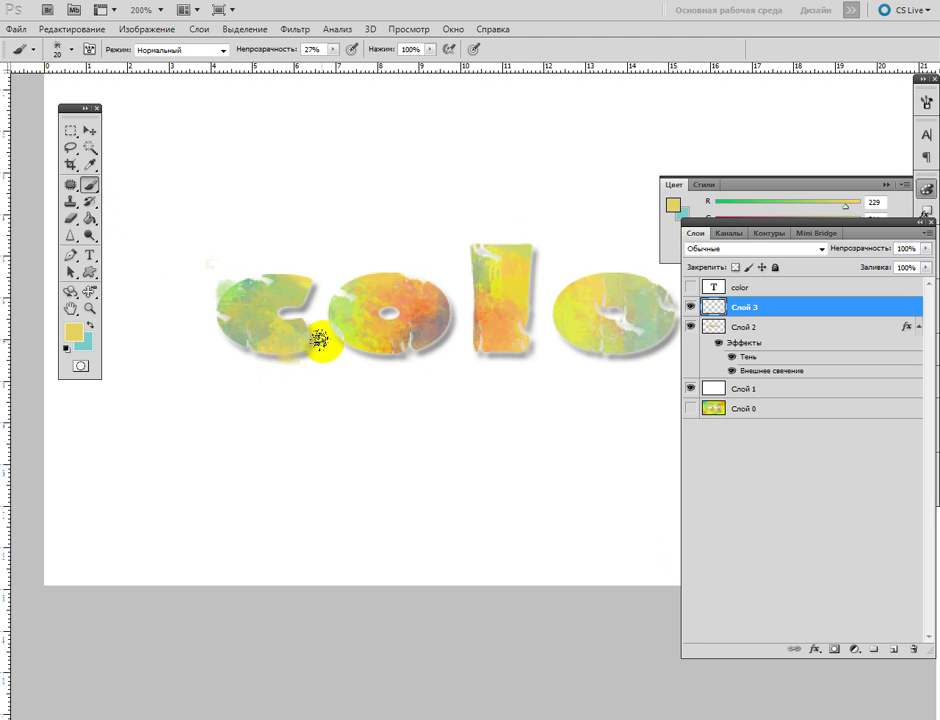
- Sample an orange-yellow from the lettering and dab paint spatter over the top edge of the first "o"
{"action": "left_click_drag", "start_coordinate": [334, 298], "coordinate": [270, 330]}
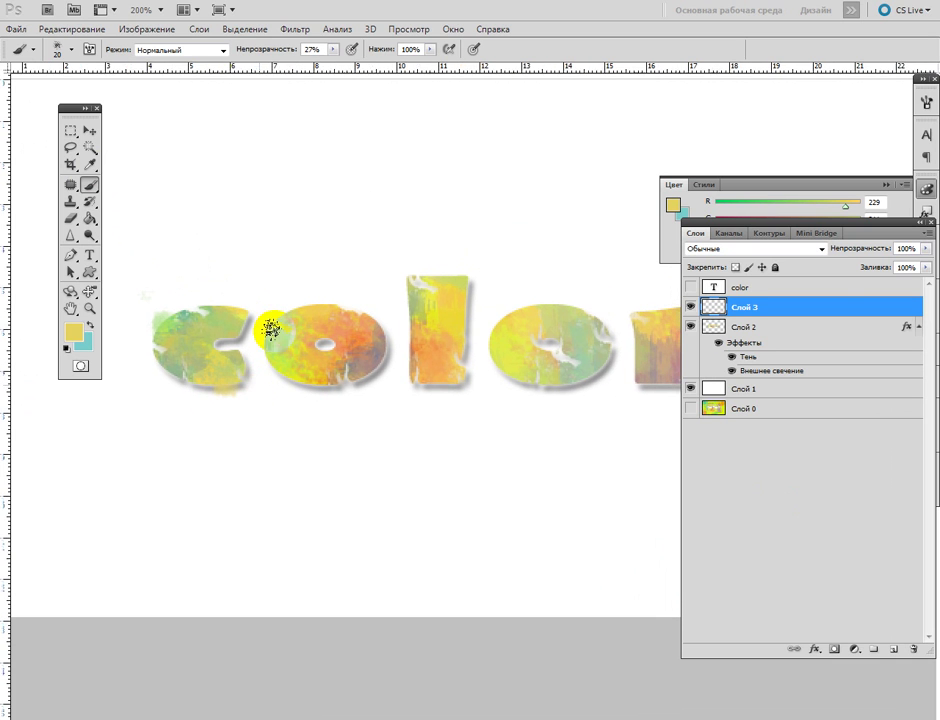
{"action": "left_click", "coordinate": [90, 164]}
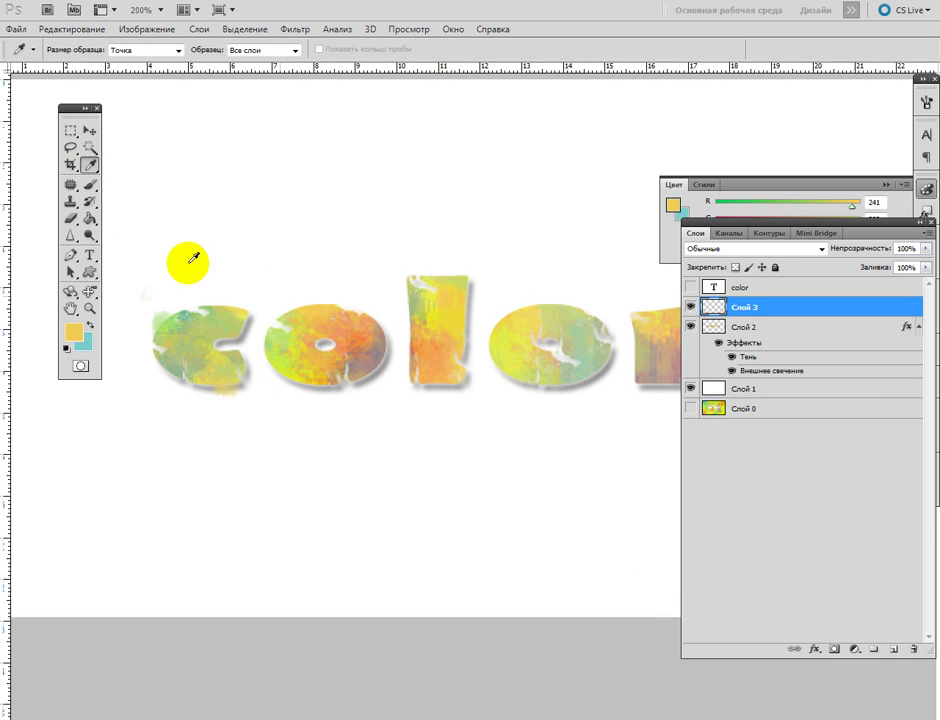
{"action": "left_click", "coordinate": [90, 184]}
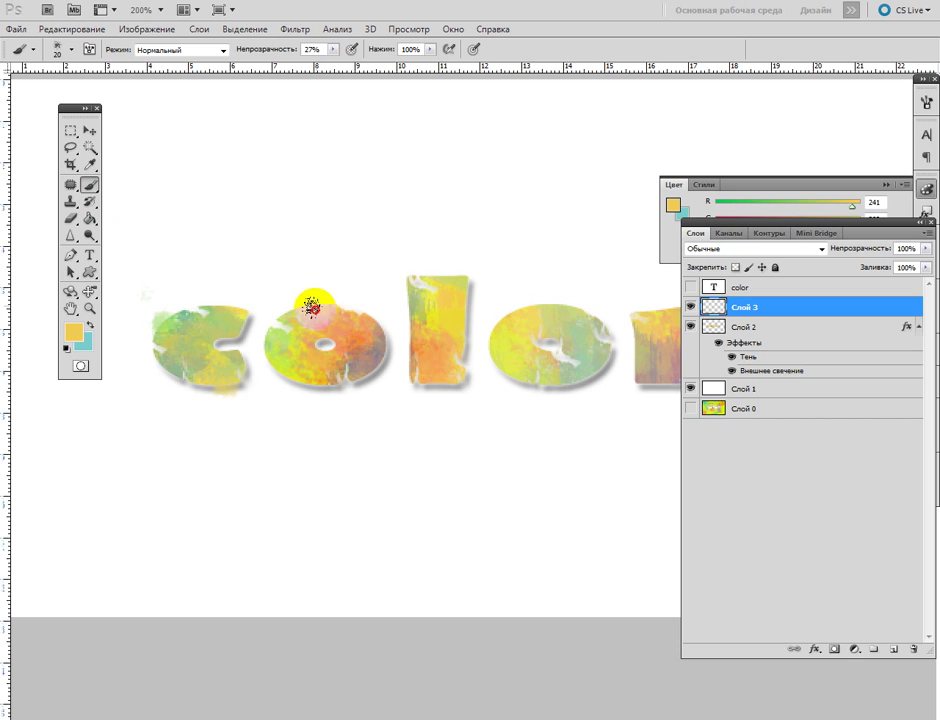
{"action": "left_click_drag", "start_coordinate": [309, 300], "coordinate": [310, 311]}
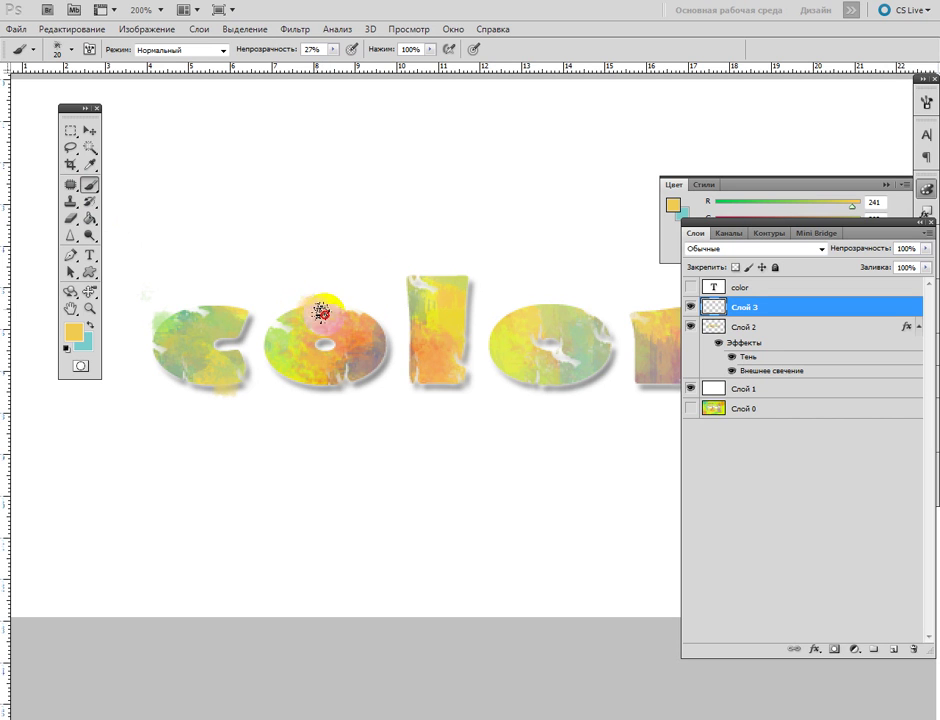
- Sample the brownish tone from the first "o" and dab paint spatter along its lower-right edge
{"action": "left_click", "coordinate": [90, 164]}
{"action": "left_click", "coordinate": [370, 365]}
{"action": "left_click", "coordinate": [90, 184]}
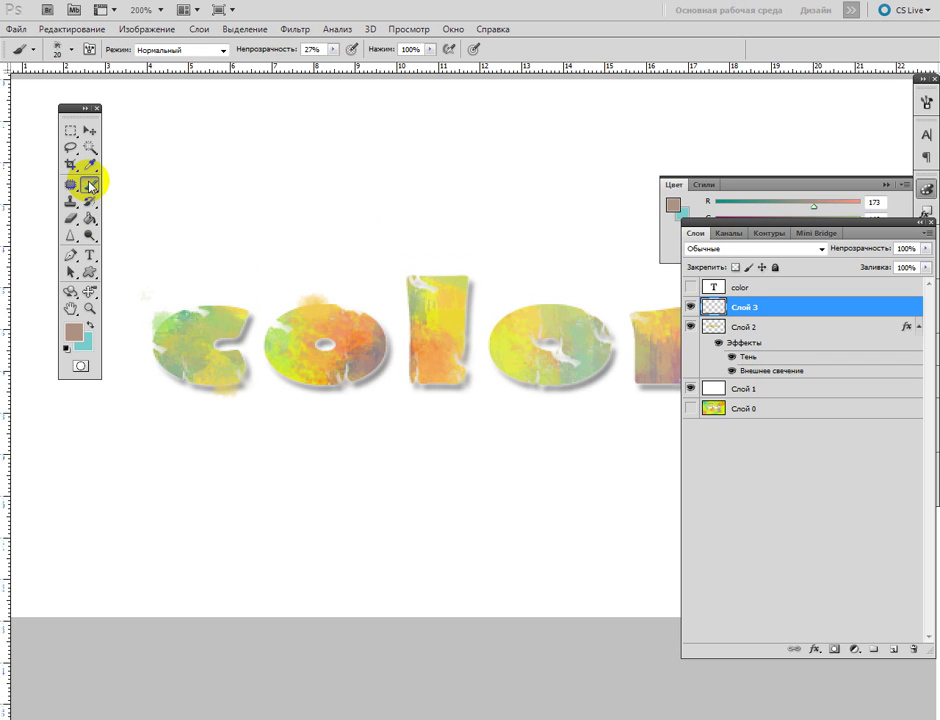
{"action": "left_click_drag", "start_coordinate": [329, 403], "coordinate": [355, 372]}
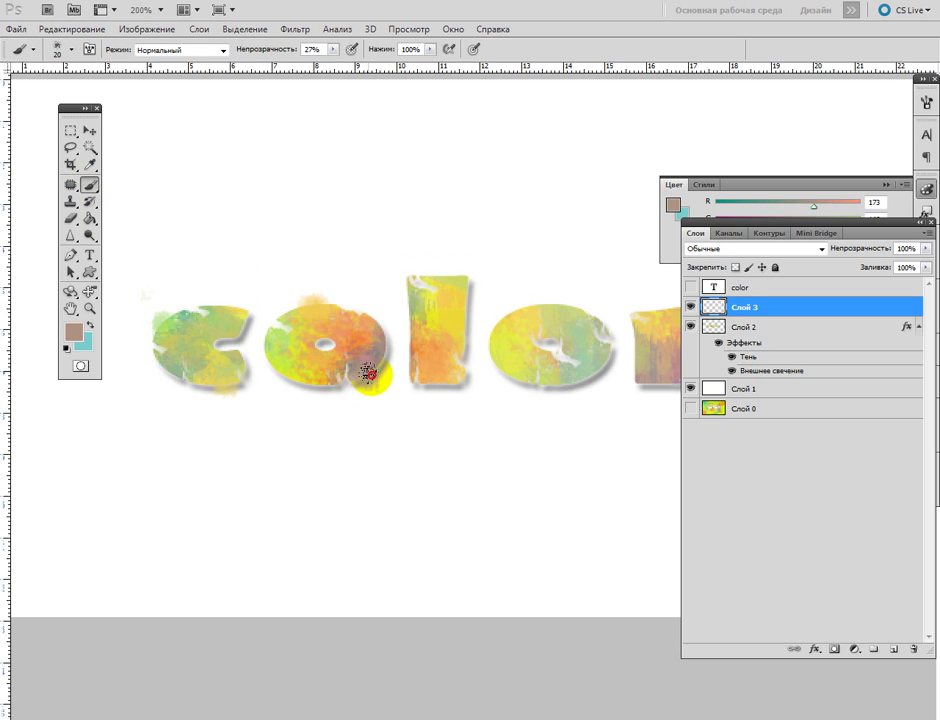
- Sample yellow-green from the top of the "l" and dab paint spatter over its upper-right corner
{"action": "left_click_drag", "start_coordinate": [405, 392], "coordinate": [220, 415]}
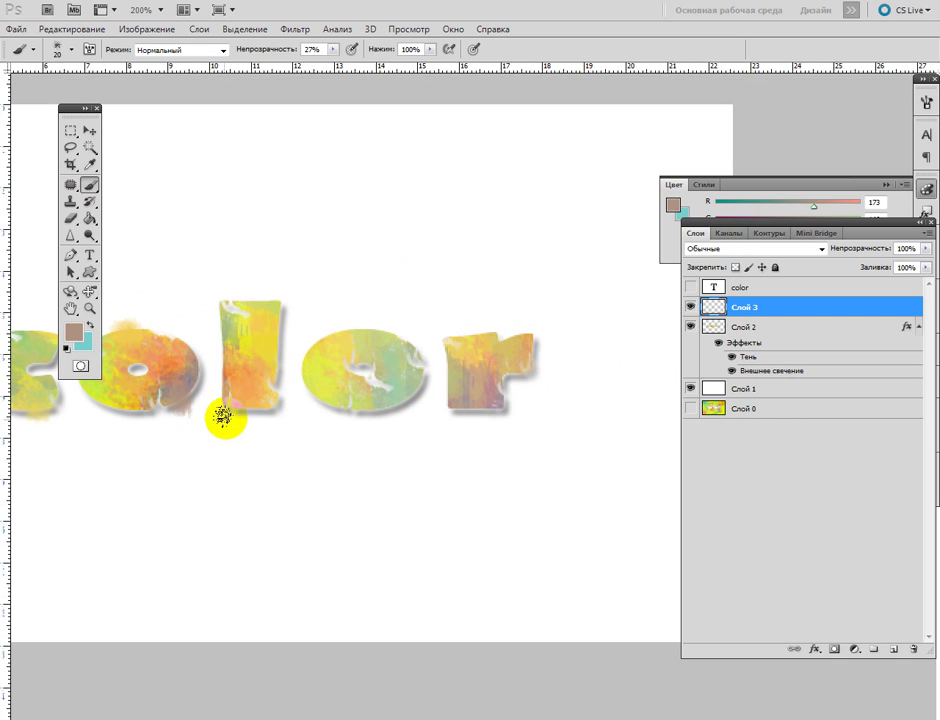
{"action": "left_click", "coordinate": [96, 163]}
{"action": "left_click", "coordinate": [262, 298]}
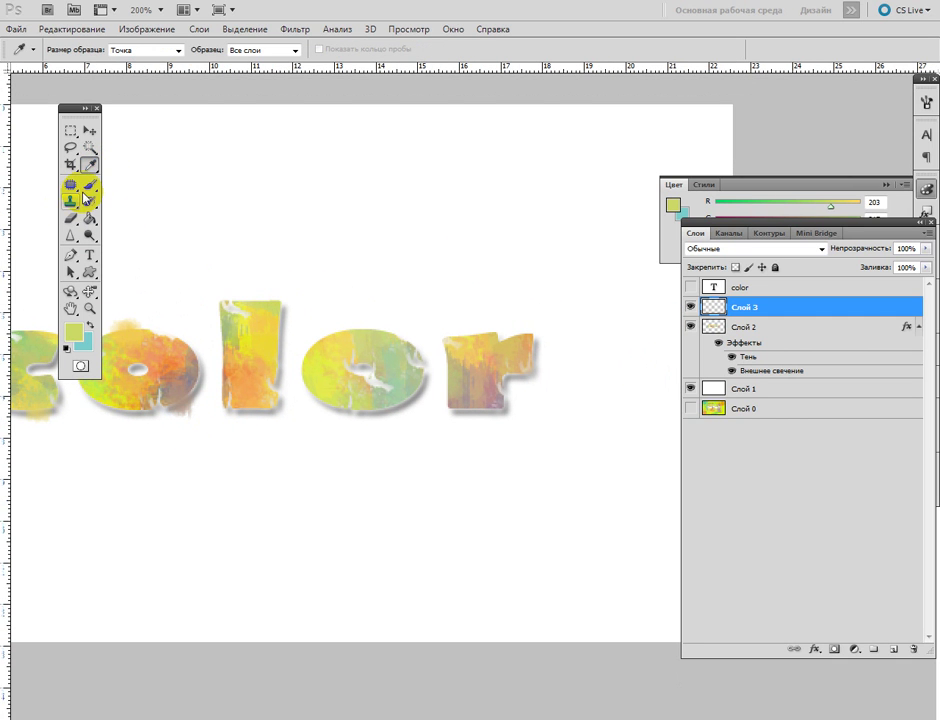
{"action": "left_click", "coordinate": [88, 186]}
{"action": "mouse_move", "coordinate": [281, 317]}
{"action": "left_mouse_down"}
{"action": "mouse_move", "coordinate": [278, 305]}
{"action": "mouse_move", "coordinate": [271, 313]}
{"action": "left_mouse_up"}
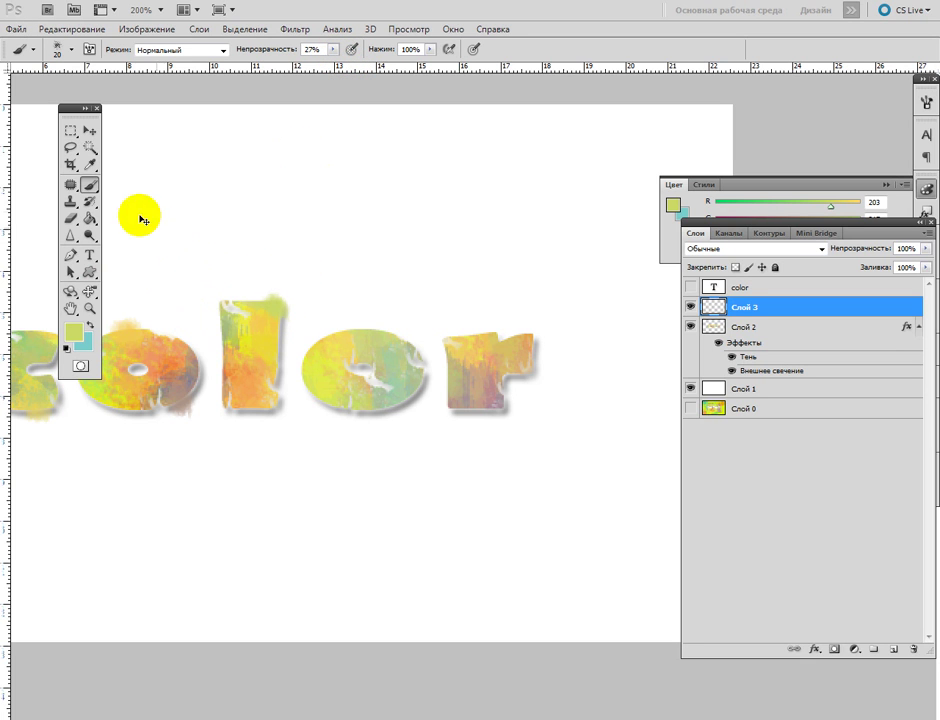
- Sample orange from the lower part of the "l" and dab paint spatter over its bottom edge
{"action": "left_click", "coordinate": [90, 164]}
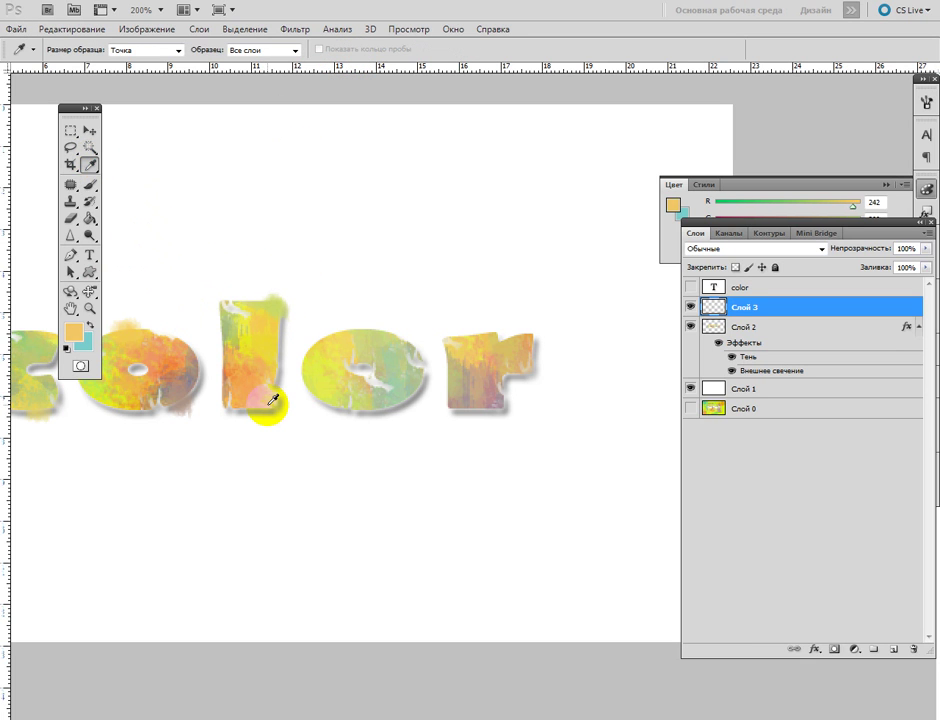
{"action": "left_click", "coordinate": [90, 185]}
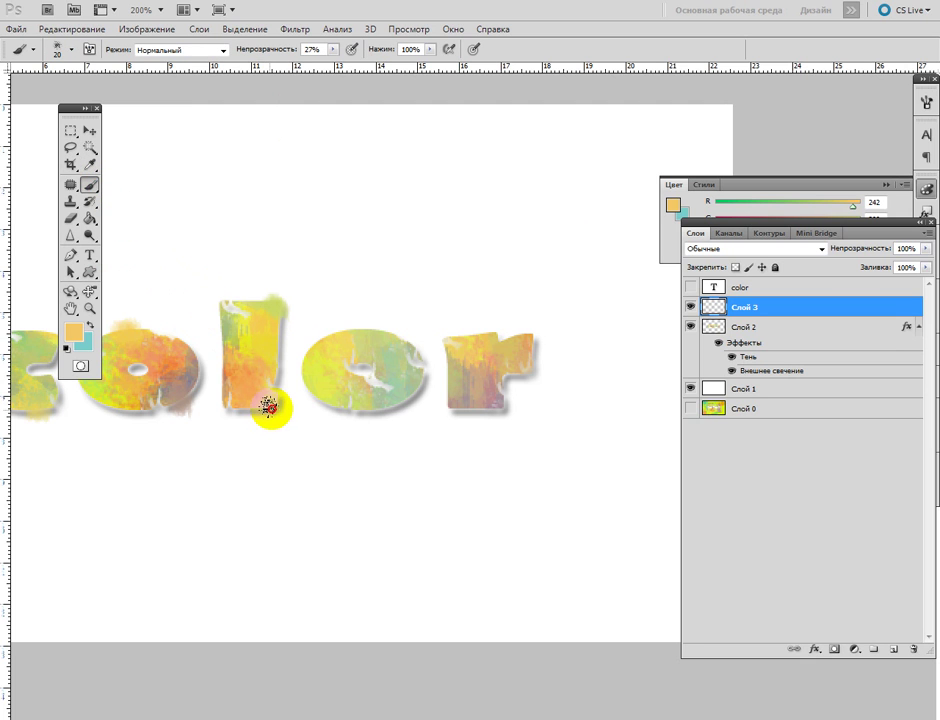
- Dab sampled green spatter on the lower-right edge and sampled yellow spatter on the upper-left edge of the second "o"
{"action": "left_click", "coordinate": [90, 164]}
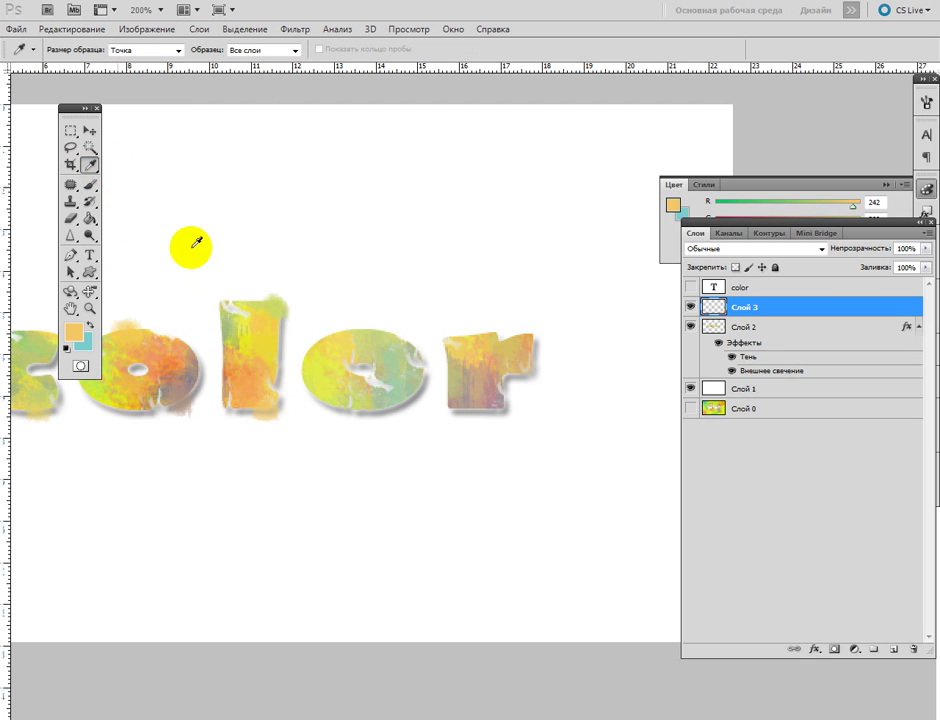
{"action": "left_click", "coordinate": [395, 400]}
{"action": "left_click", "coordinate": [90, 185]}
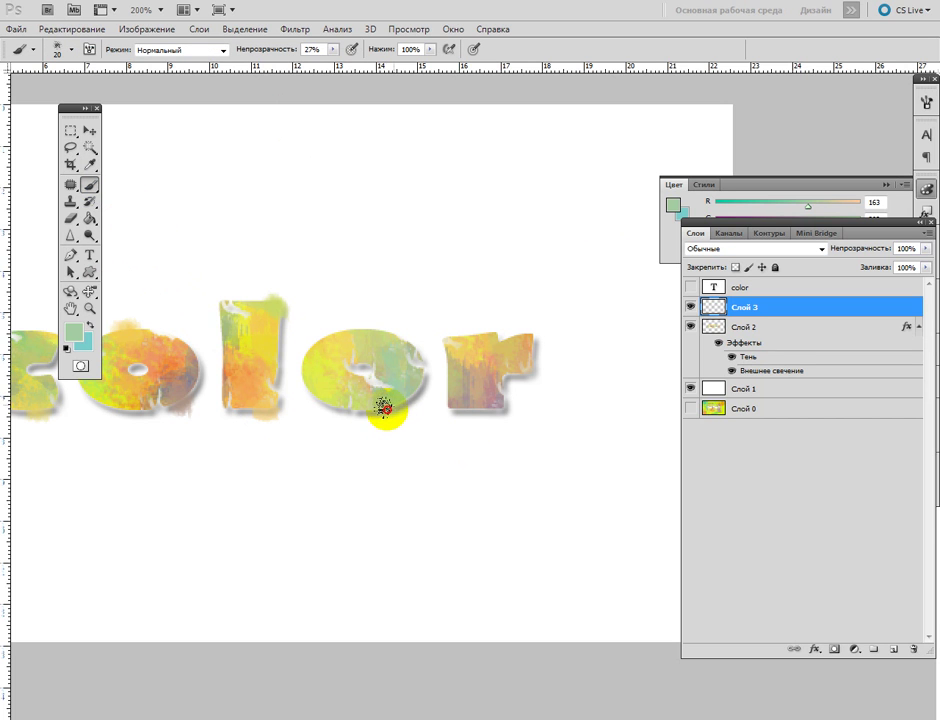
{"action": "left_click_drag", "start_coordinate": [352, 424], "coordinate": [226, 480]}
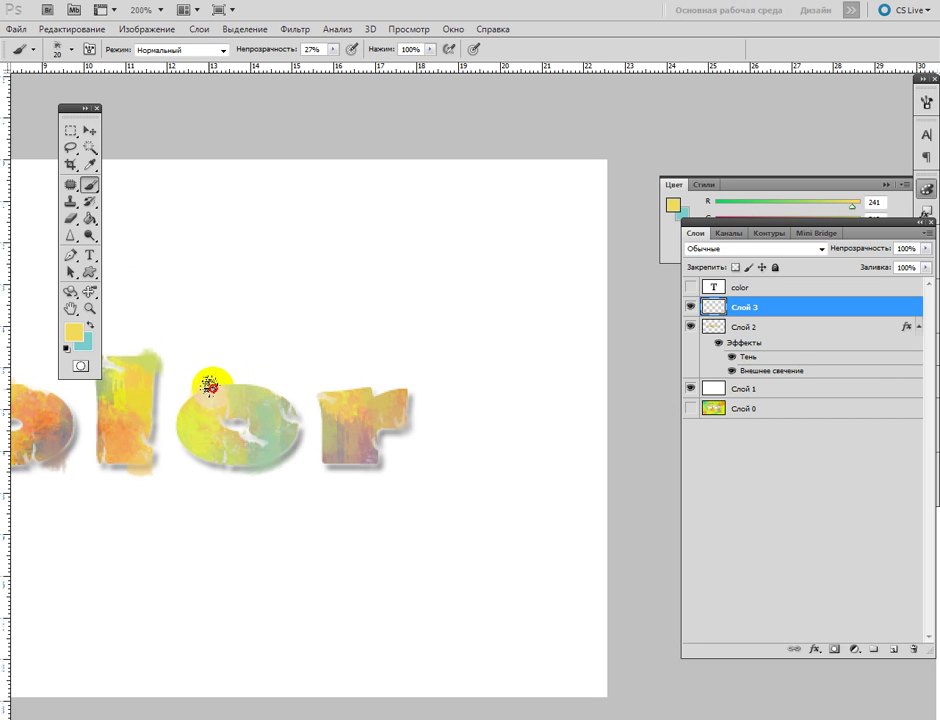
{"action": "left_click", "coordinate": [204, 391]}
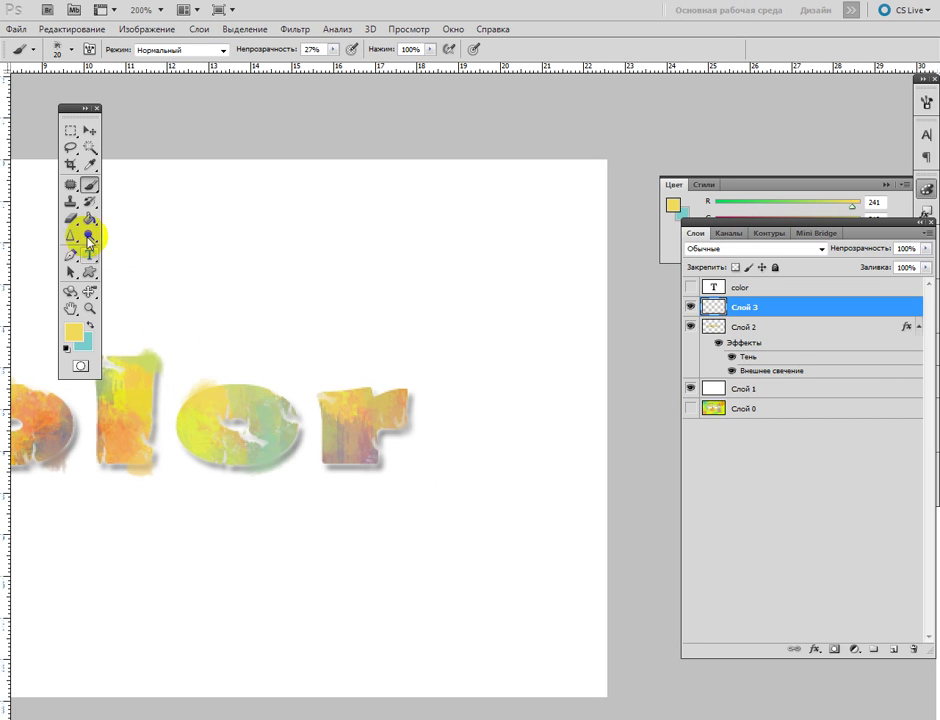
- Dab sampled tan spatter on the upper-right edge and sampled grey-brown spatter on the lower-left edge of the "r"
{"action": "left_click", "coordinate": [90, 164]}
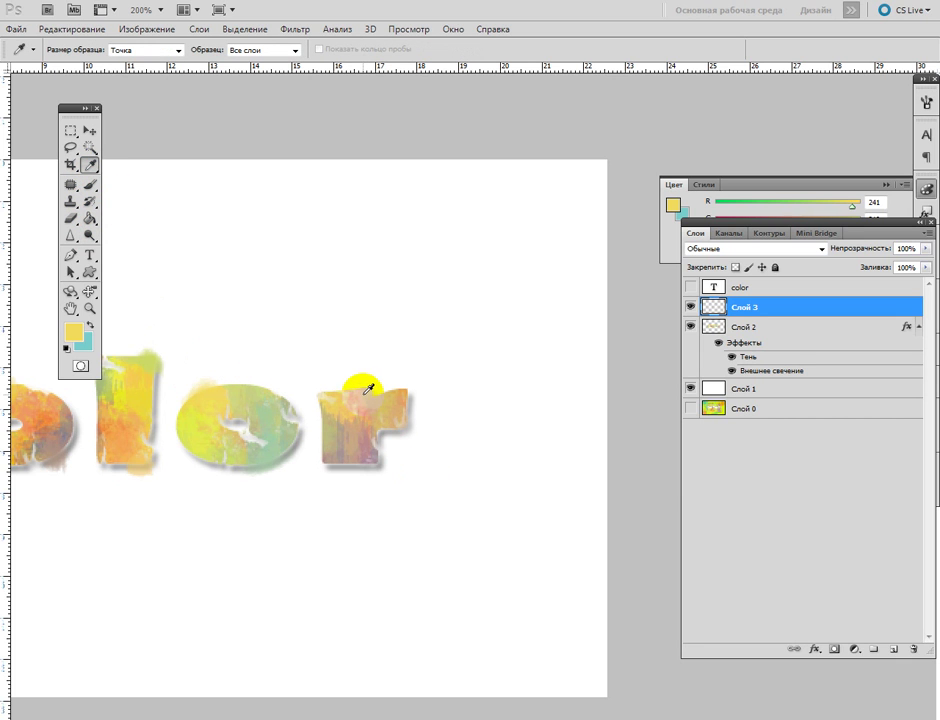
{"action": "left_click", "coordinate": [396, 392]}
{"action": "left_click", "coordinate": [90, 185]}
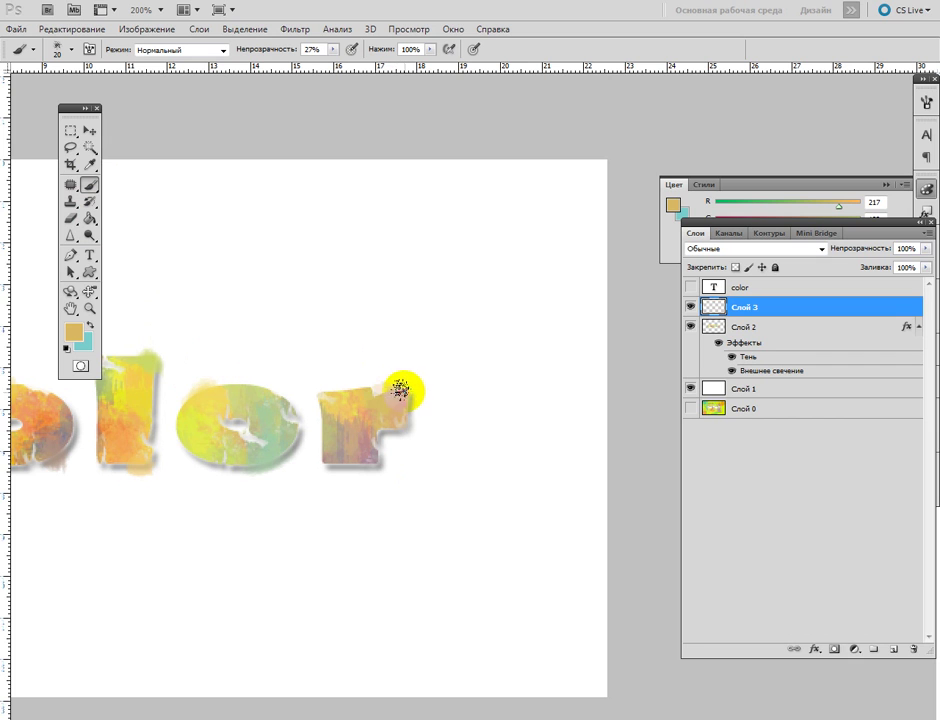
{"action": "left_click_drag", "start_coordinate": [387, 397], "coordinate": [402, 391]}
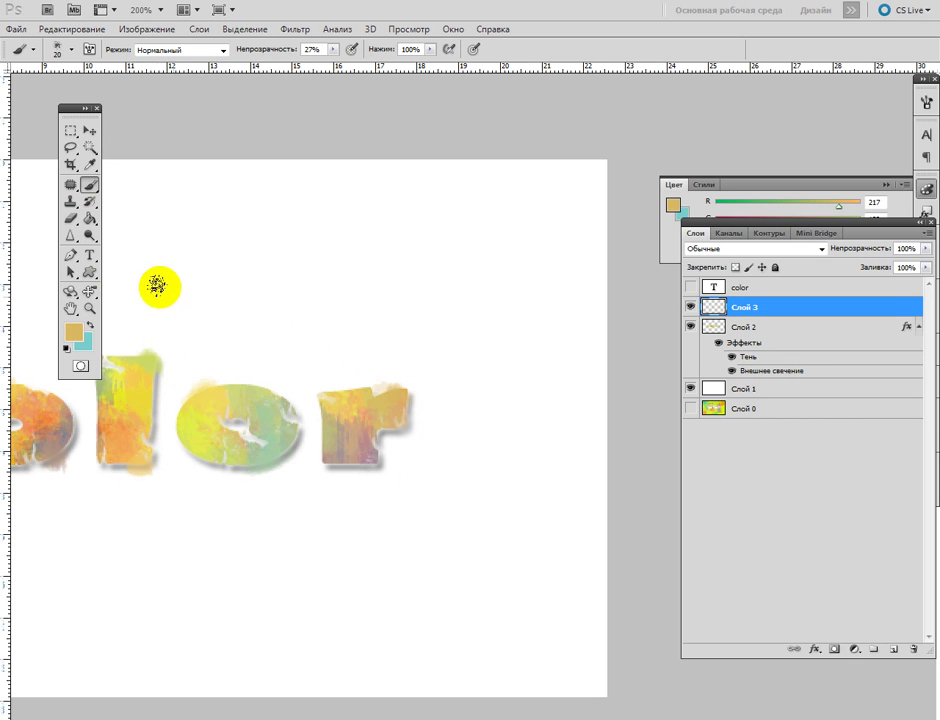
{"action": "left_click", "coordinate": [89, 165]}
{"action": "left_click", "coordinate": [338, 458]}
{"action": "left_click", "coordinate": [89, 184]}
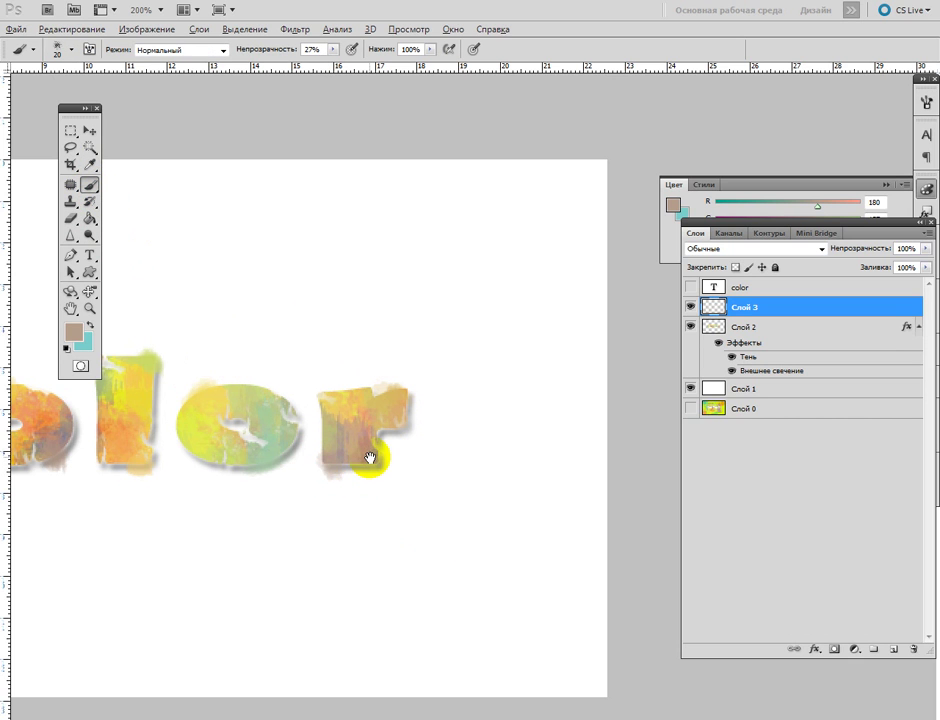
- Reset the colours to default black and white and add the text "tv" below and to the right of the lettering
{"action": "key", "text": "ctrl+minus"}
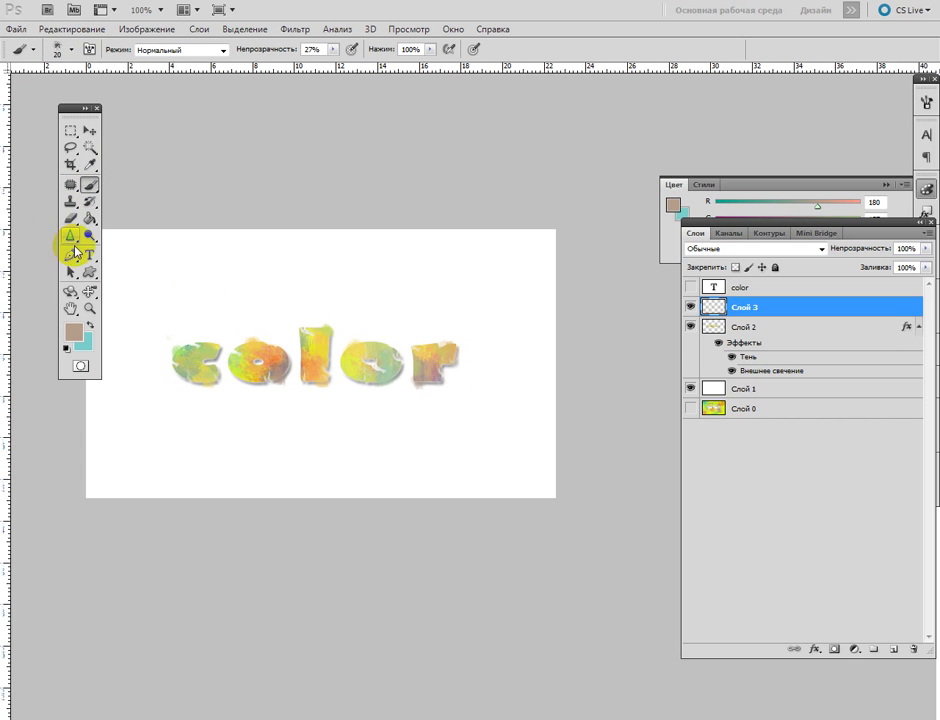
{"action": "left_click", "coordinate": [88, 256]}
{"action": "left_click", "coordinate": [67, 347]}
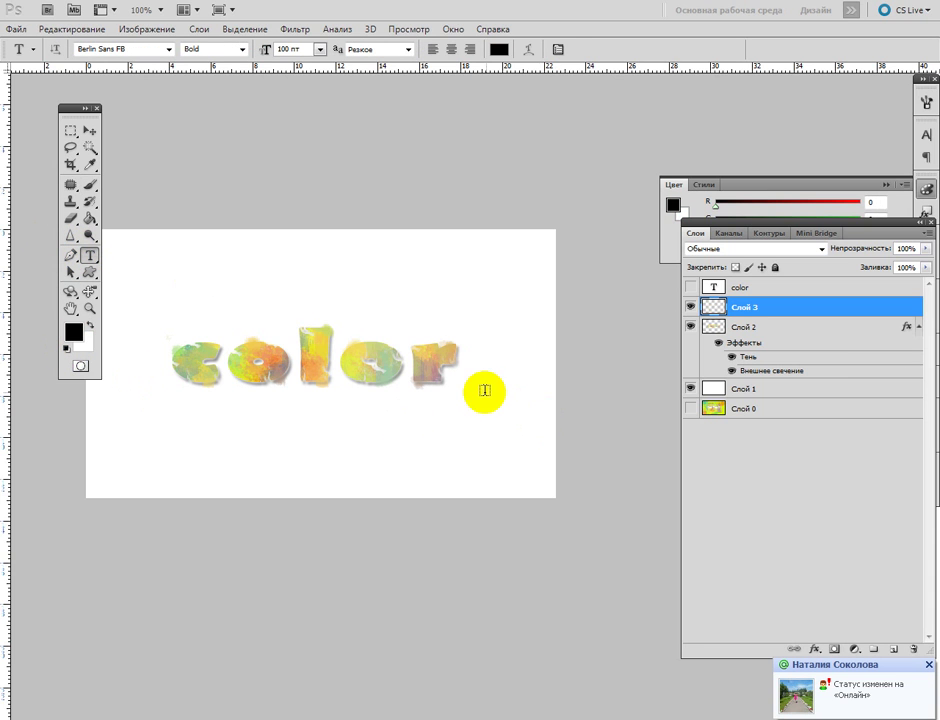
{"action": "left_click", "coordinate": [472, 430]}
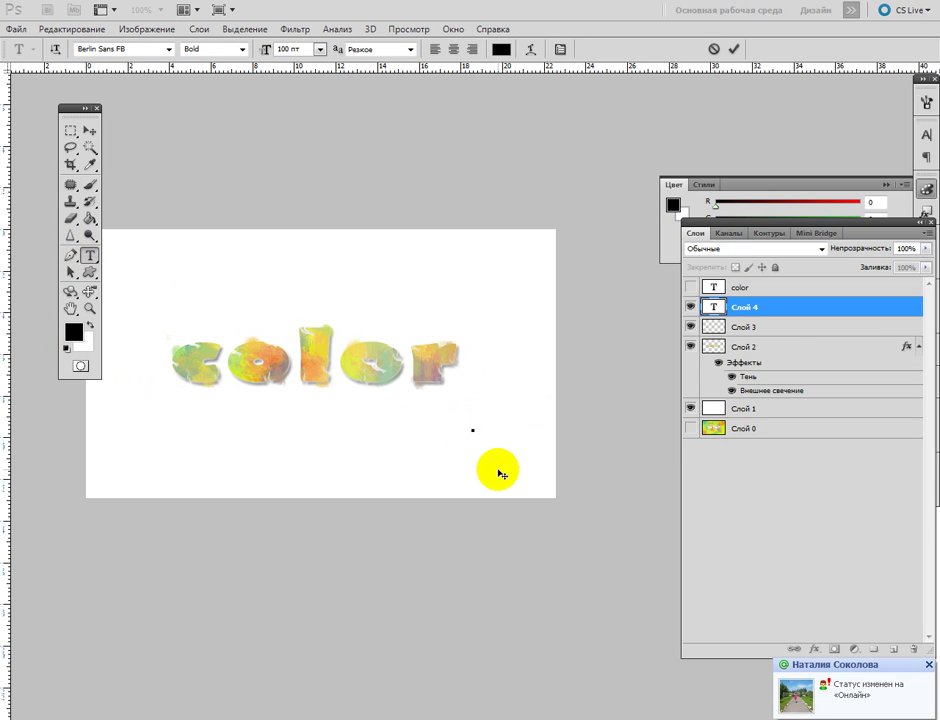
{"action": "type", "text": "tu"}
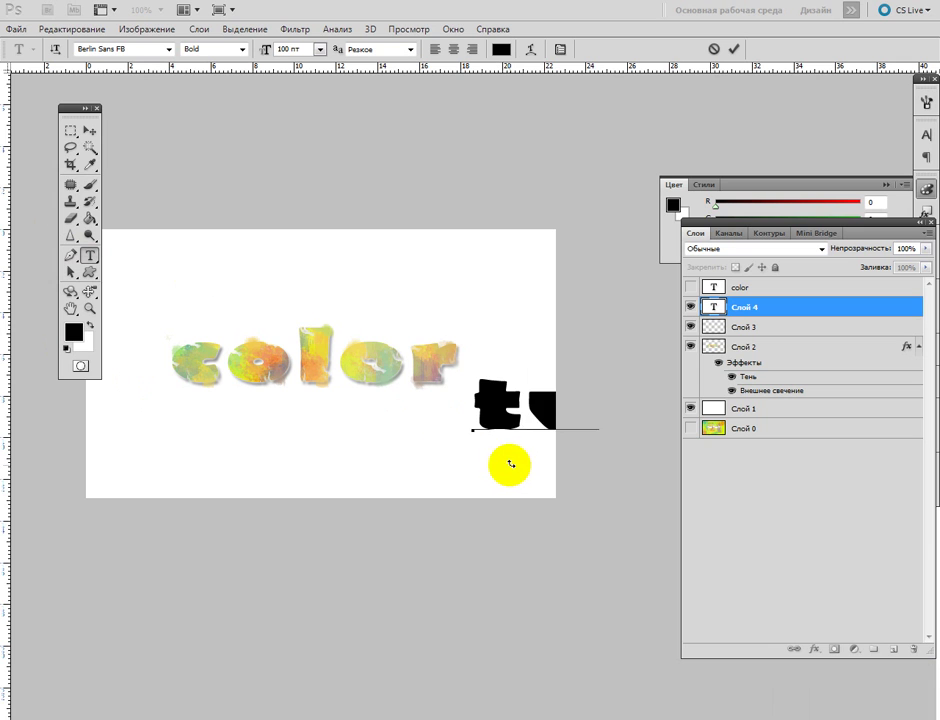
- Change the font of the whole "tv" text to Aparajita
{"action": "key", "text": "ctrl+a"}
{"action": "left_click", "coordinate": [169, 49]}
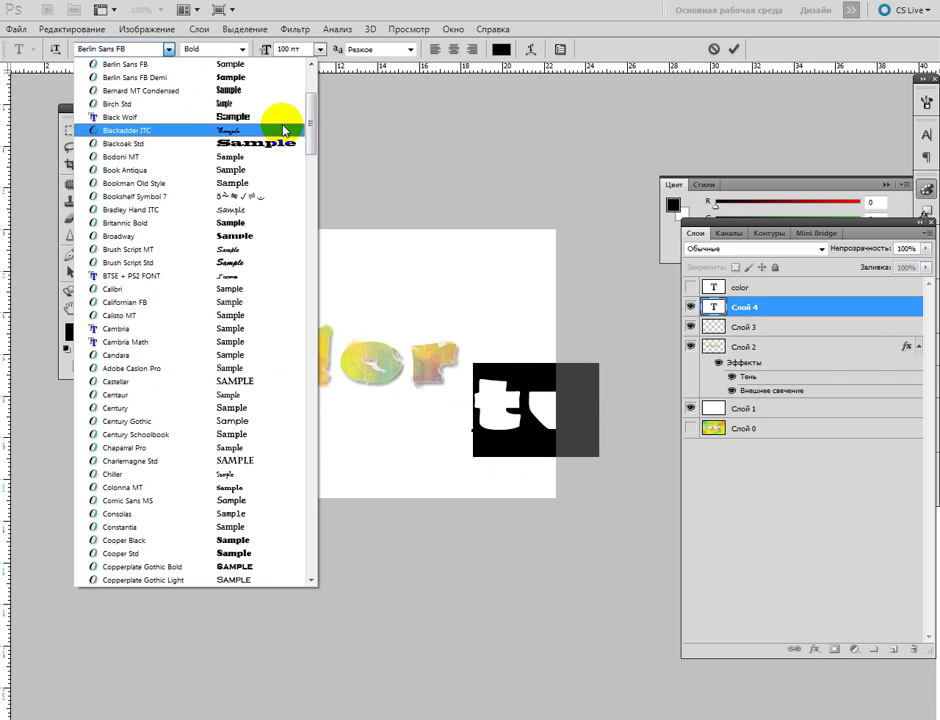
{"action": "left_click_drag", "start_coordinate": [315, 145], "coordinate": [315, 73]}
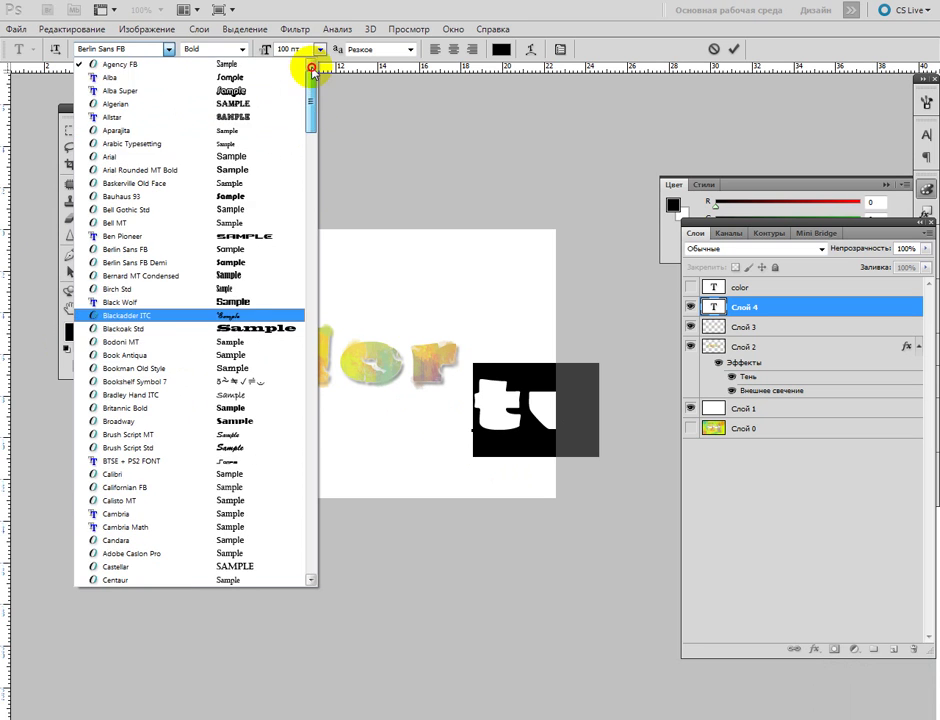
{"action": "left_click", "coordinate": [210, 75]}
{"action": "key", "text": "Down"}
{"action": "key", "text": "Down"}
{"action": "key", "text": "Down"}
{"action": "key", "text": "Down"}
{"action": "key", "text": "Down"}
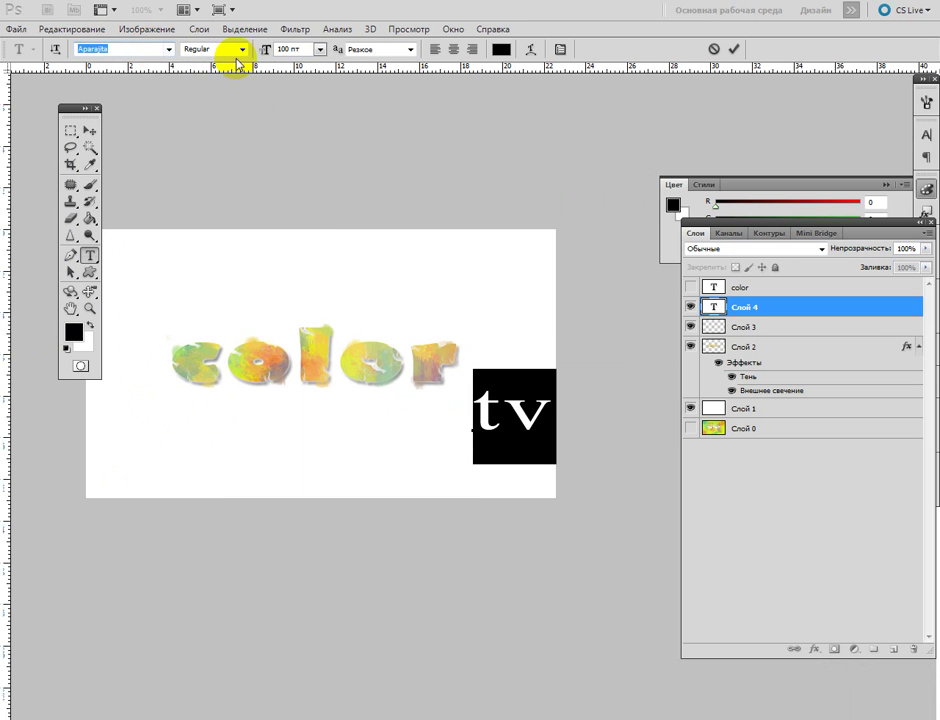
- Reduce the "tv" text size to 12 pt
{"action": "left_click", "coordinate": [319, 49]}
{"action": "left_click", "coordinate": [308, 136]}
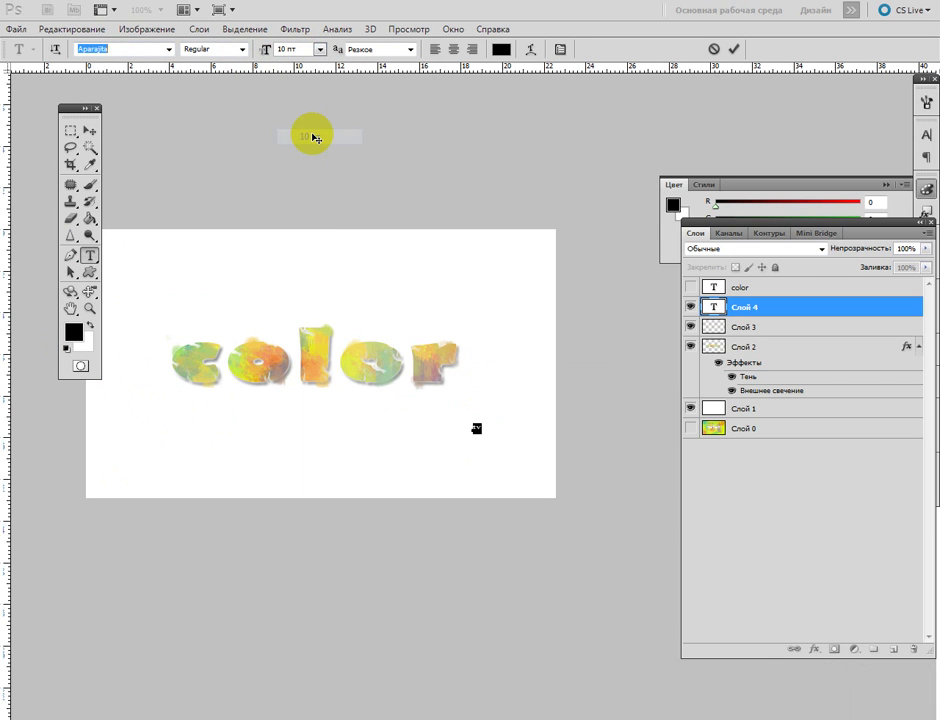
{"action": "left_click", "coordinate": [300, 49]}
{"action": "key", "text": "Up"}
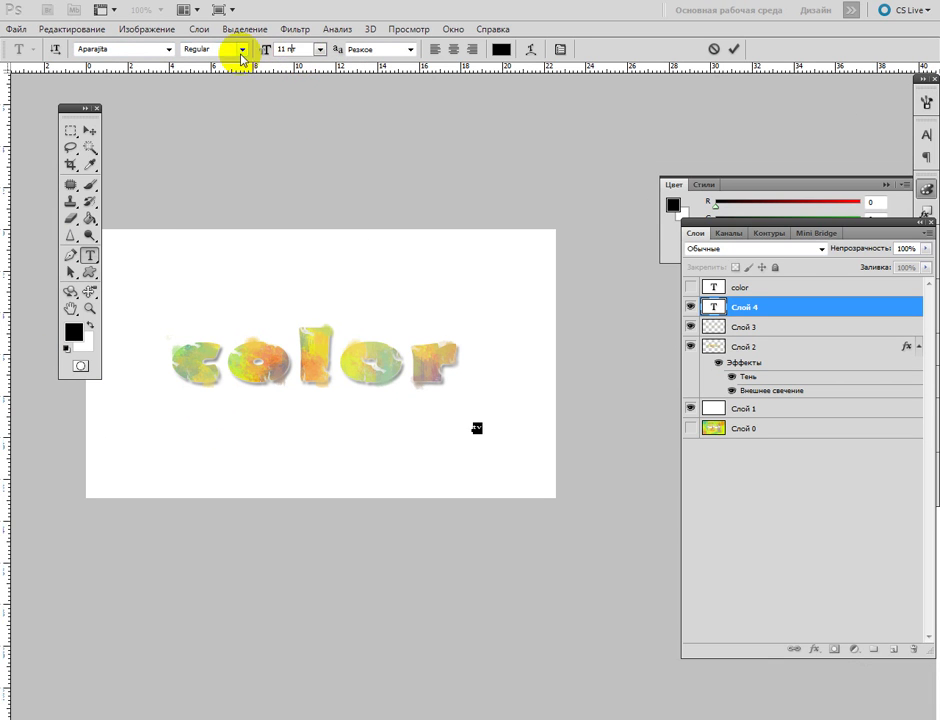
{"action": "key", "text": "Up"}
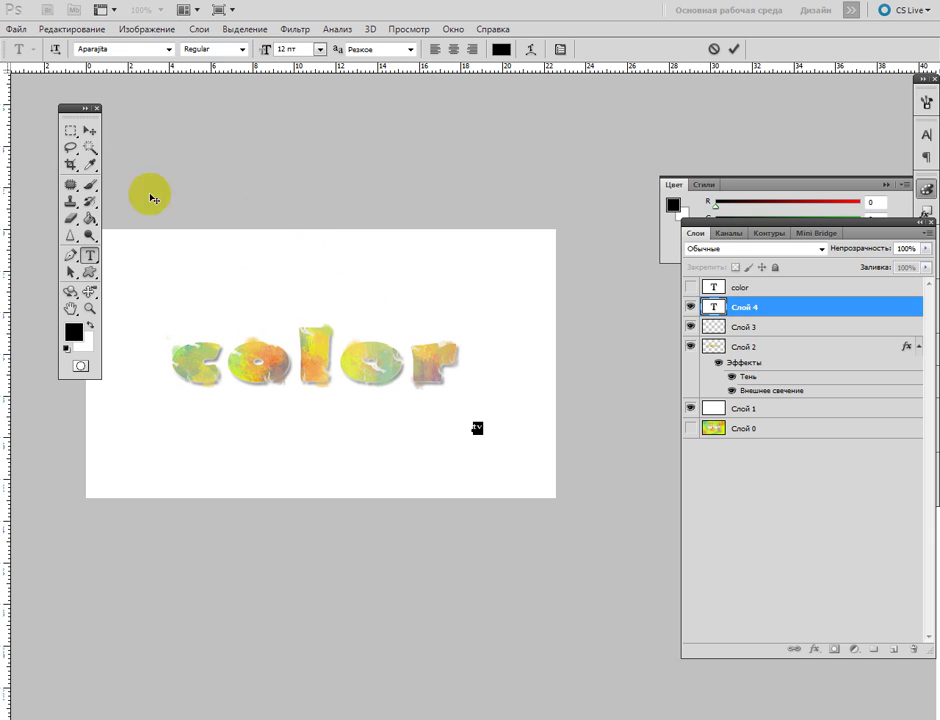
- Move the "tv" text next to the lower-right corner of the "r" and show the document in full screen mode
{"action": "left_click", "coordinate": [88, 131]}
{"action": "left_click_drag", "start_coordinate": [449, 415], "coordinate": [470, 408]}
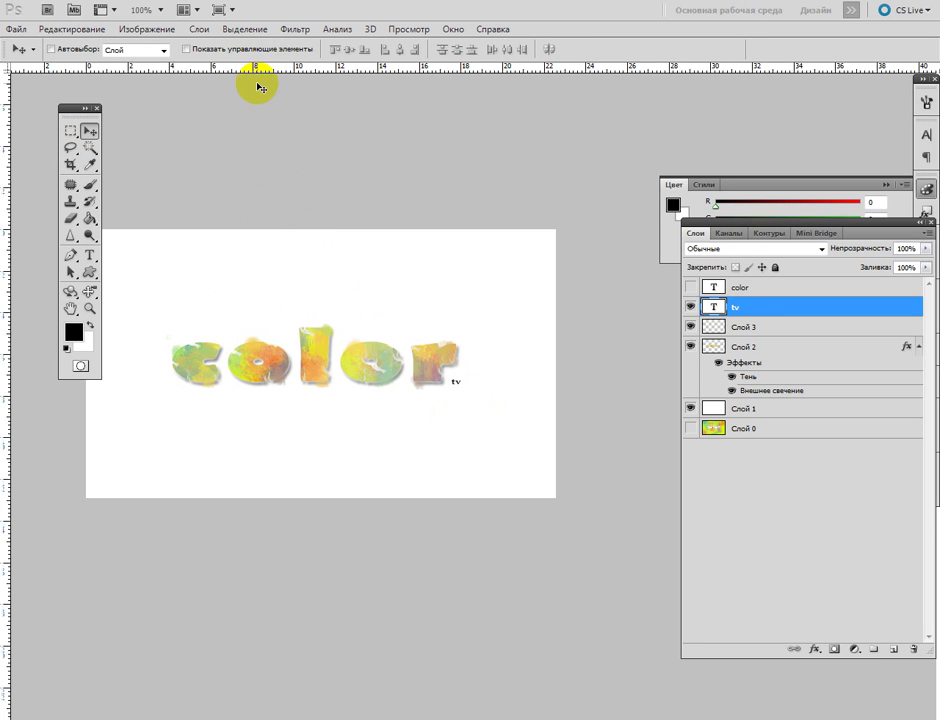
{"action": "left_click", "coordinate": [221, 10]}
{"action": "left_click", "coordinate": [249, 58]}
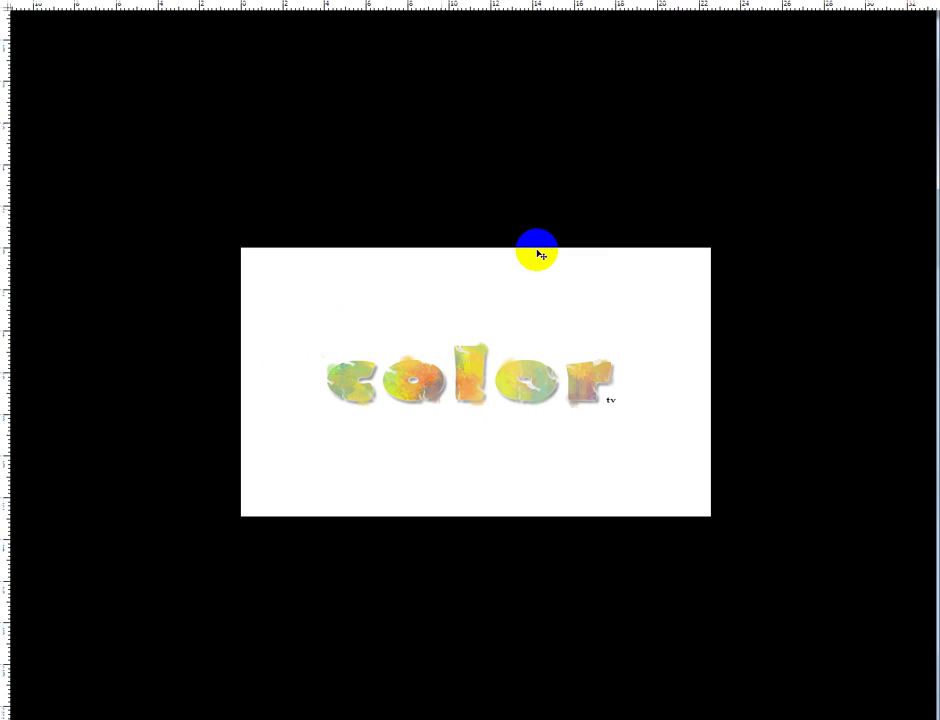